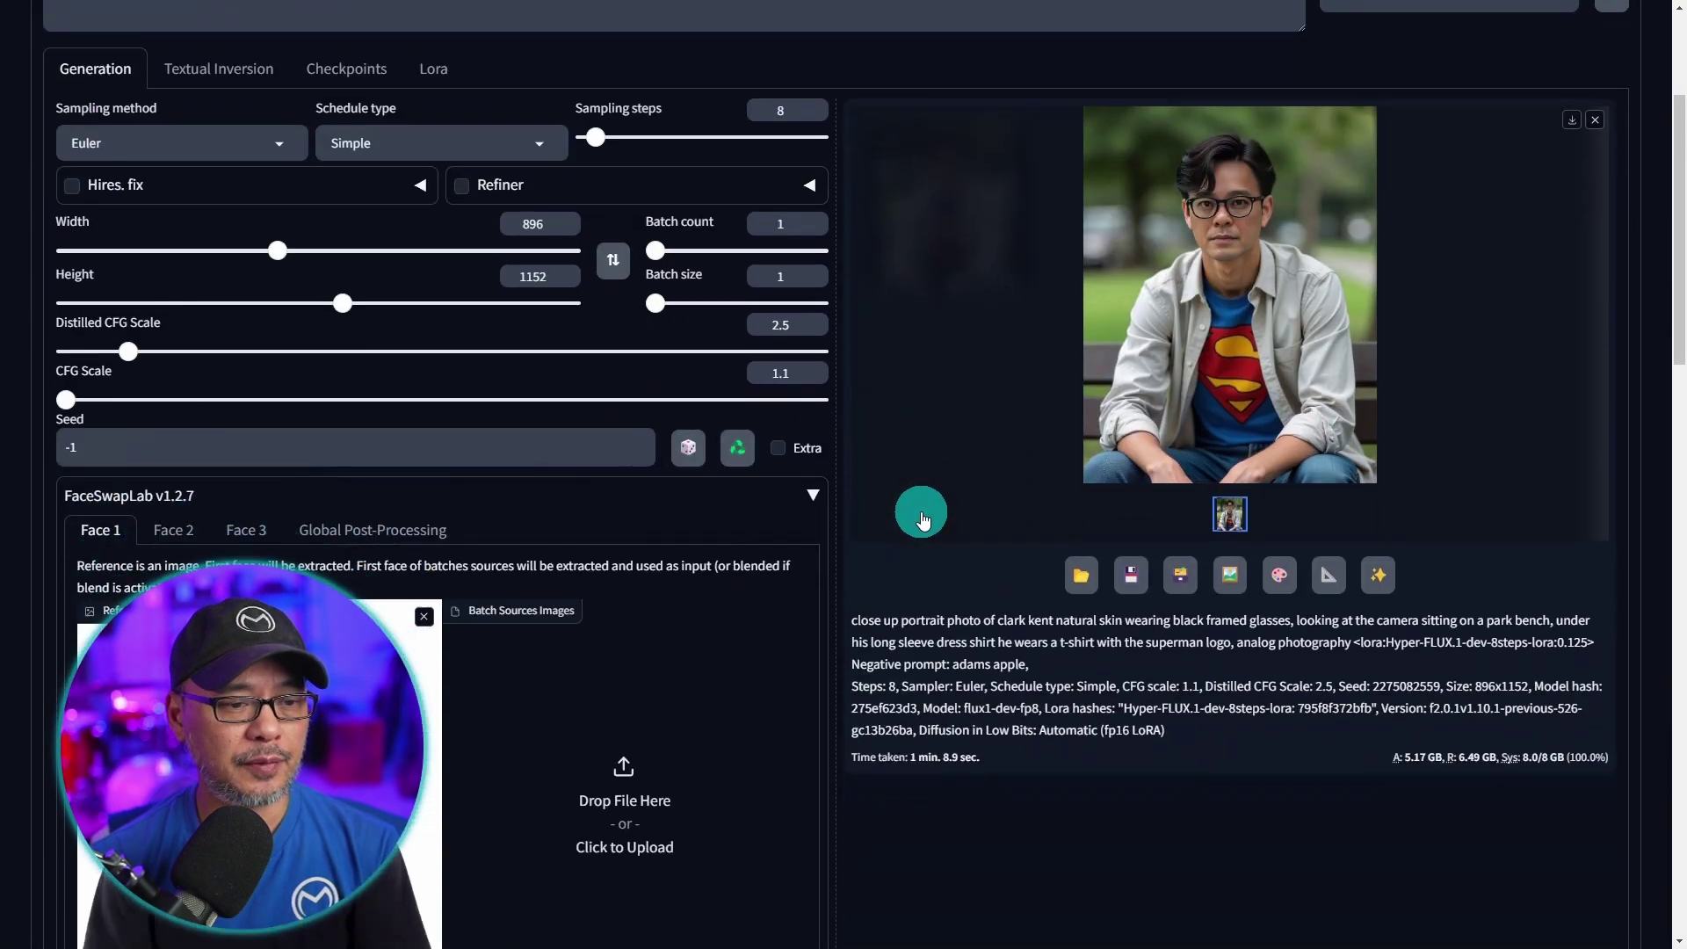
Step: View the generated portrait full size, then close the image viewer
{"action": "scroll", "coordinate": [922, 520], "scroll_direction": "down", "scroll_amount": 5}
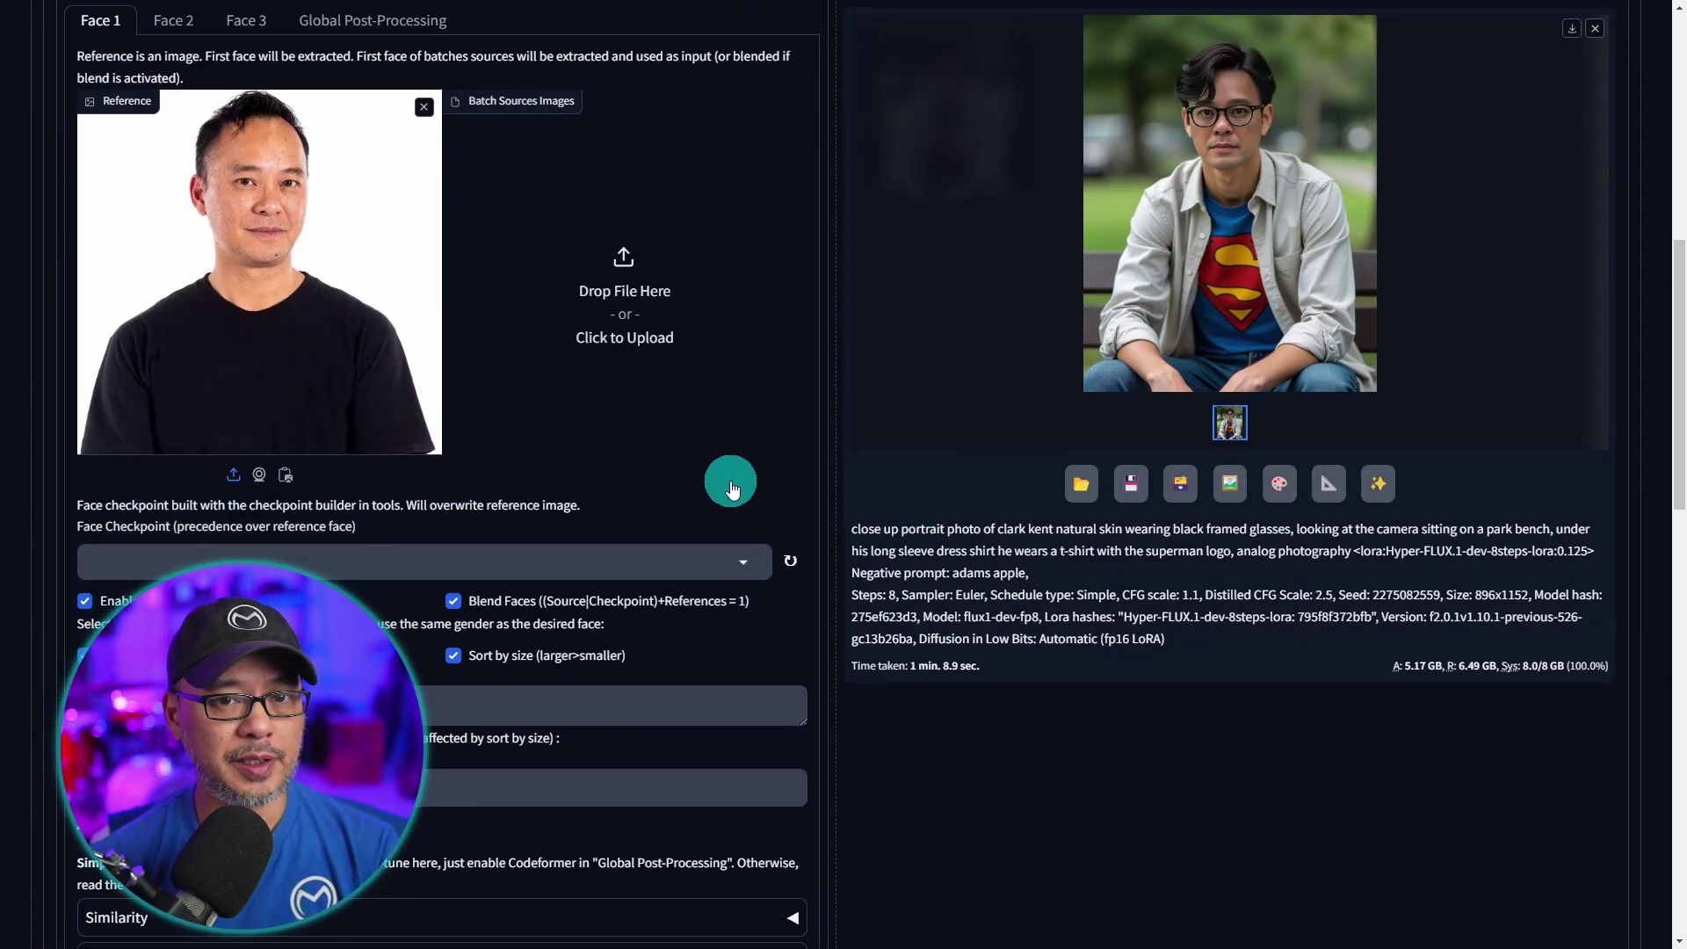
{"action": "scroll", "coordinate": [732, 489], "scroll_direction": "up", "scroll_amount": 8}
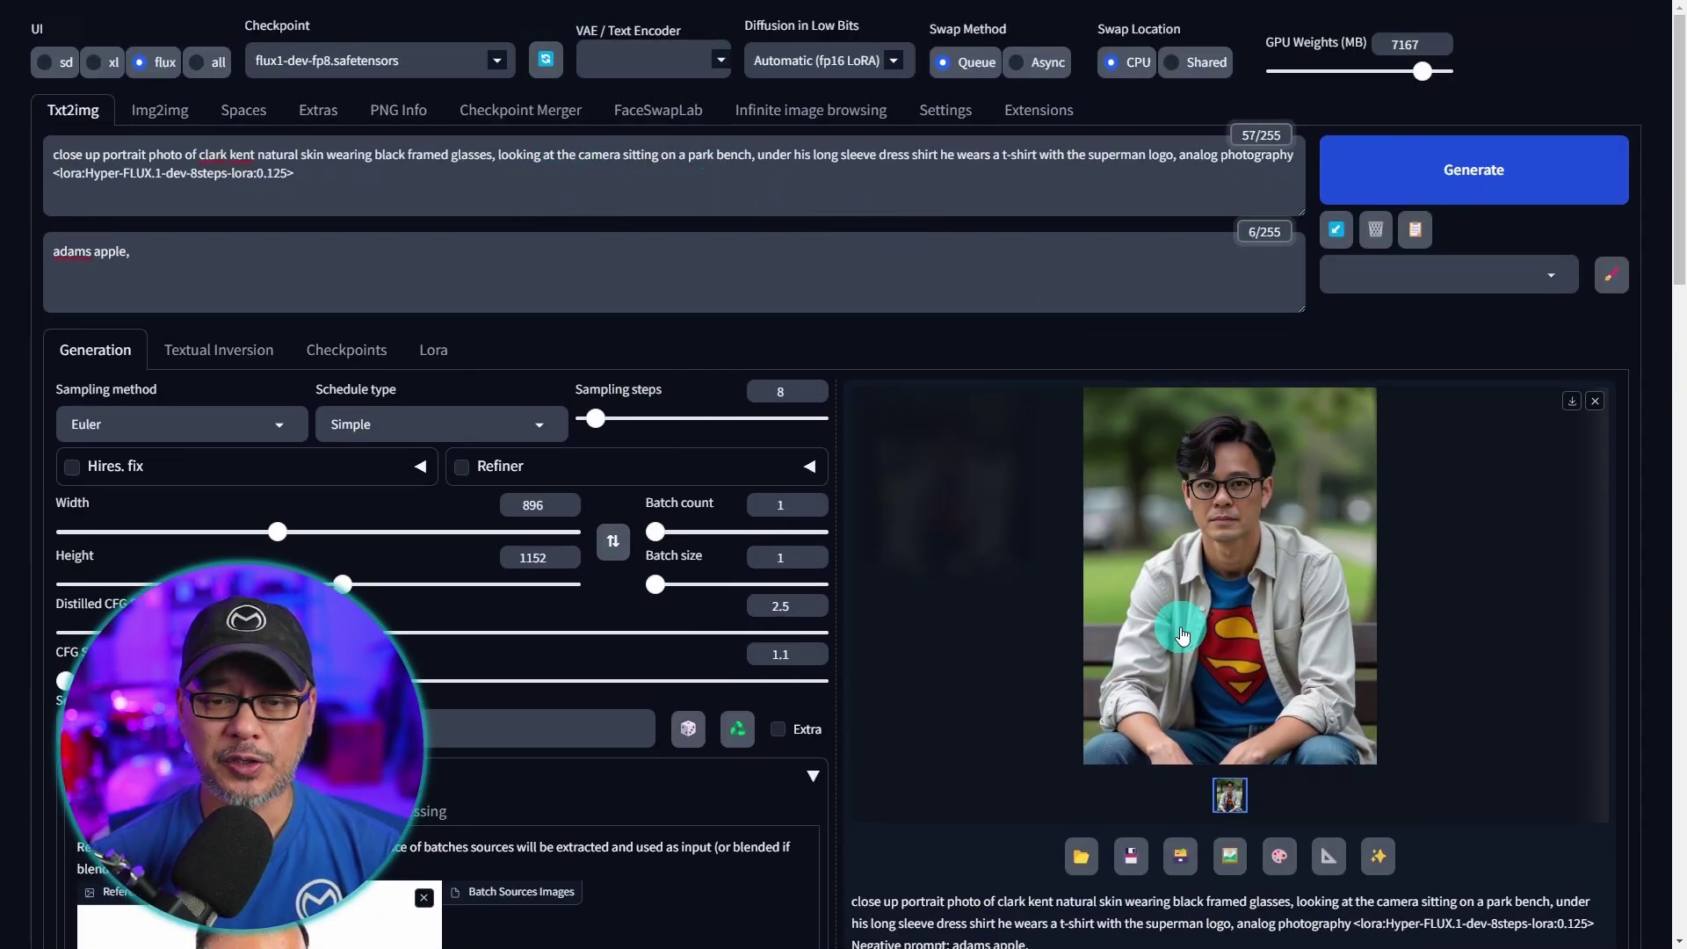
{"action": "left_click", "coordinate": [1275, 520]}
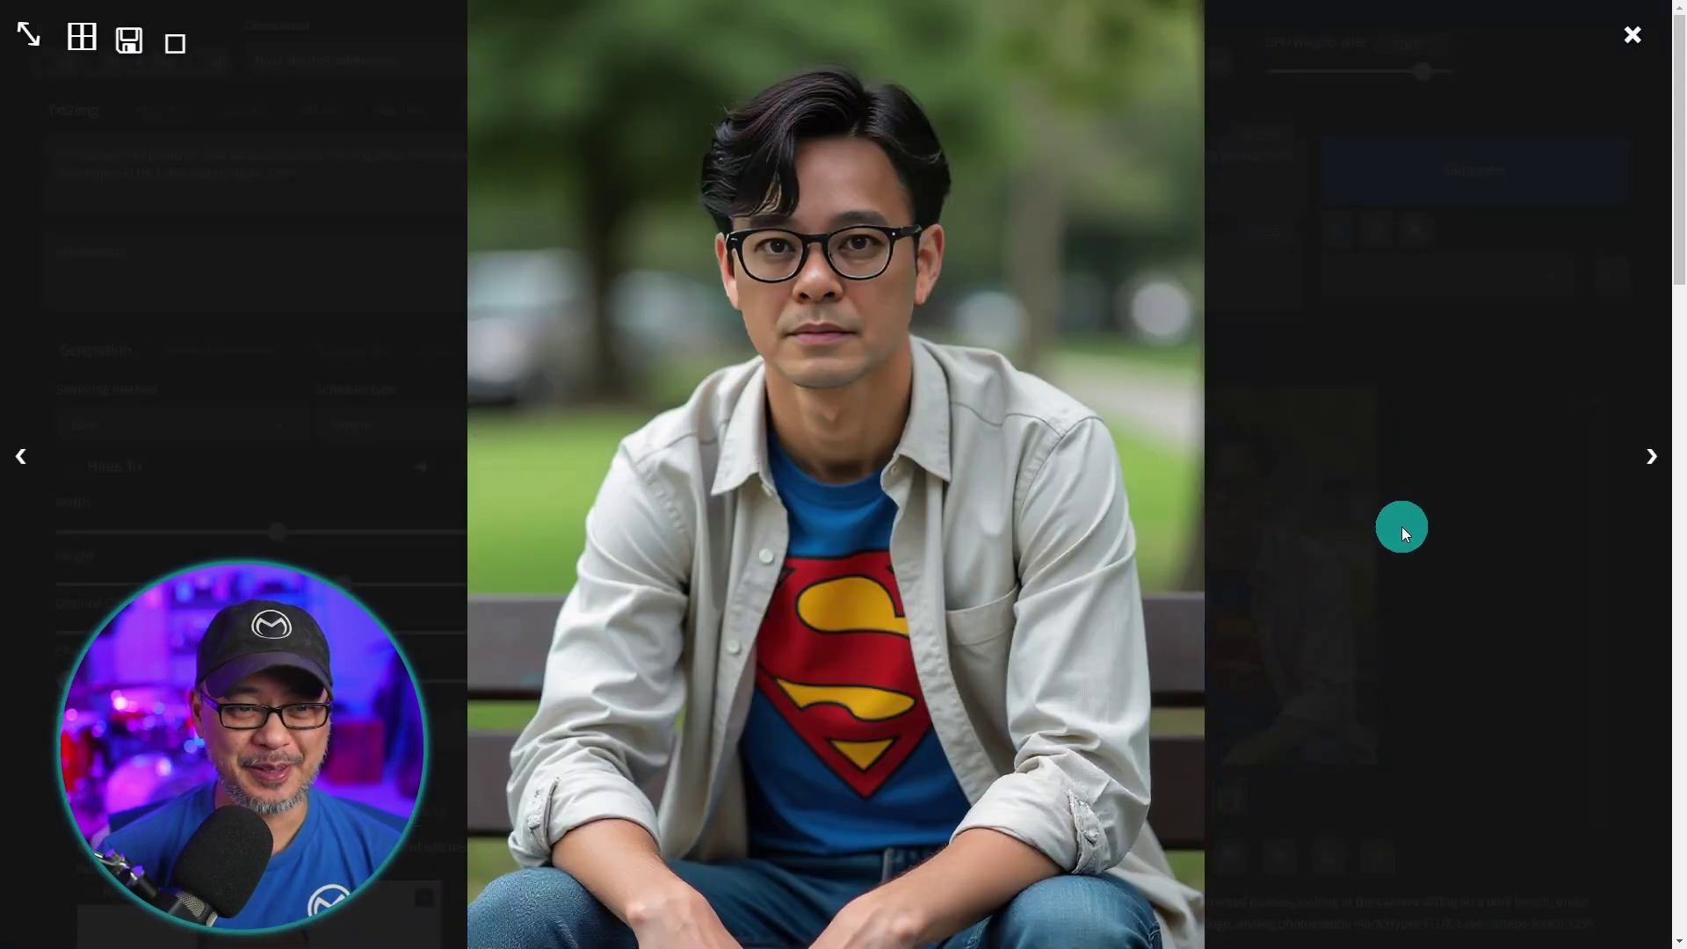
{"action": "left_click", "coordinate": [1402, 530]}
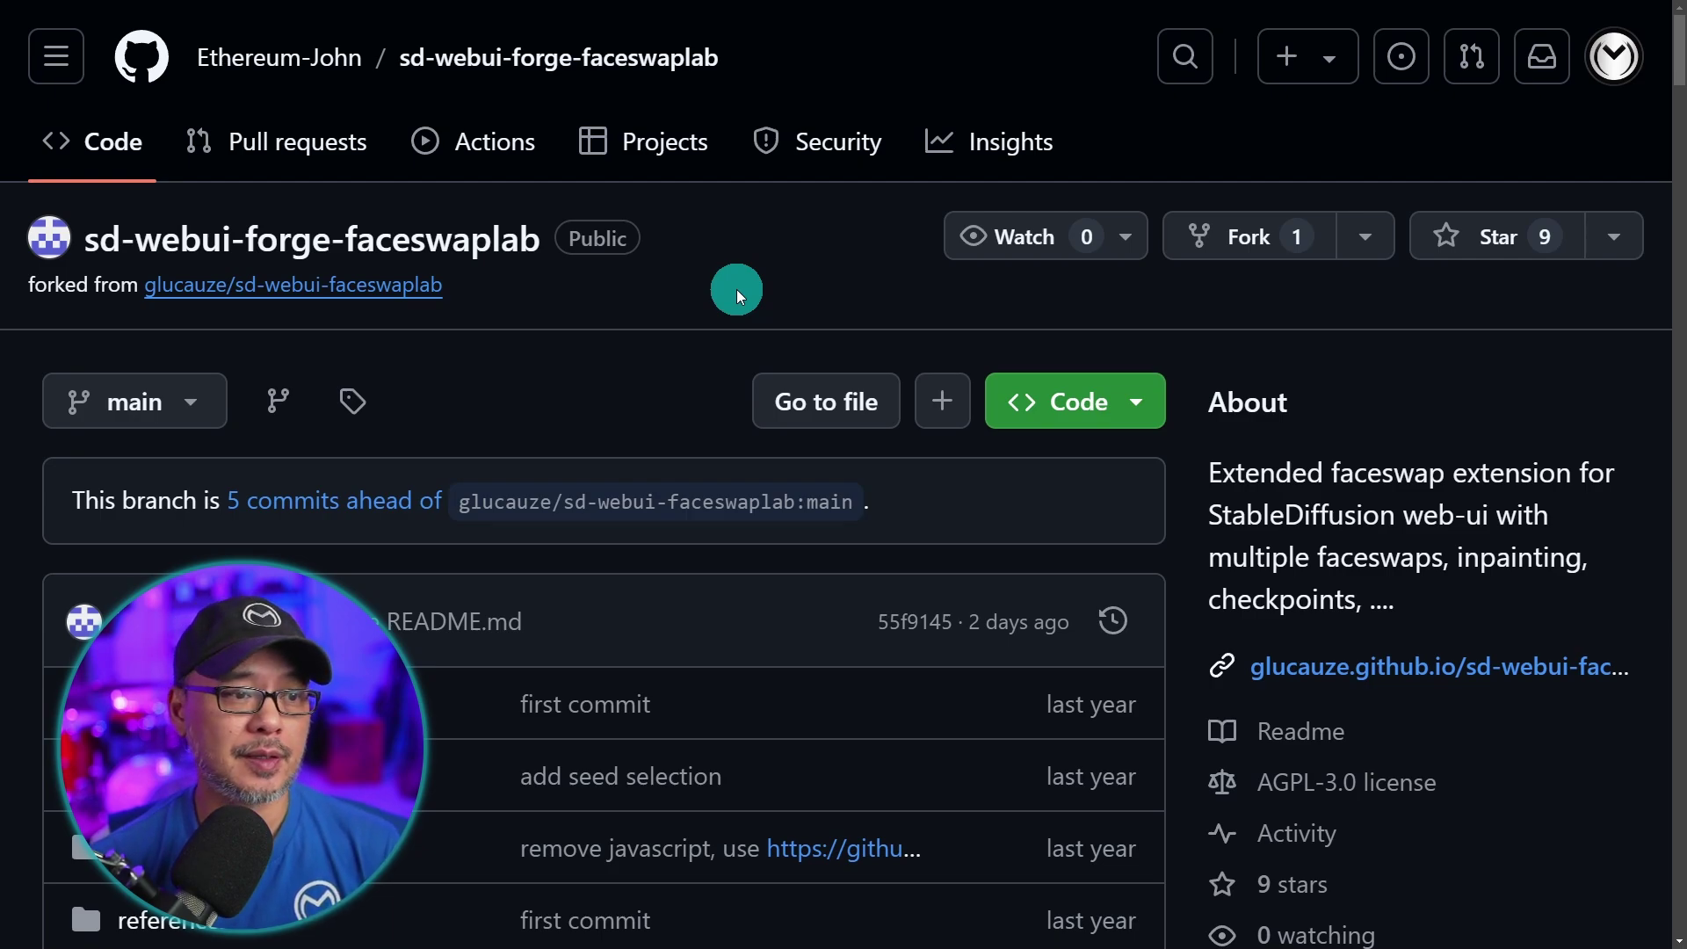
Step: Enlarge the faceswaplab repository page and copy its HTTPS clone URL from the Code menu
{"action": "key", "text": "ctrl+plus"}
{"action": "key", "text": "ctrl+plus"}
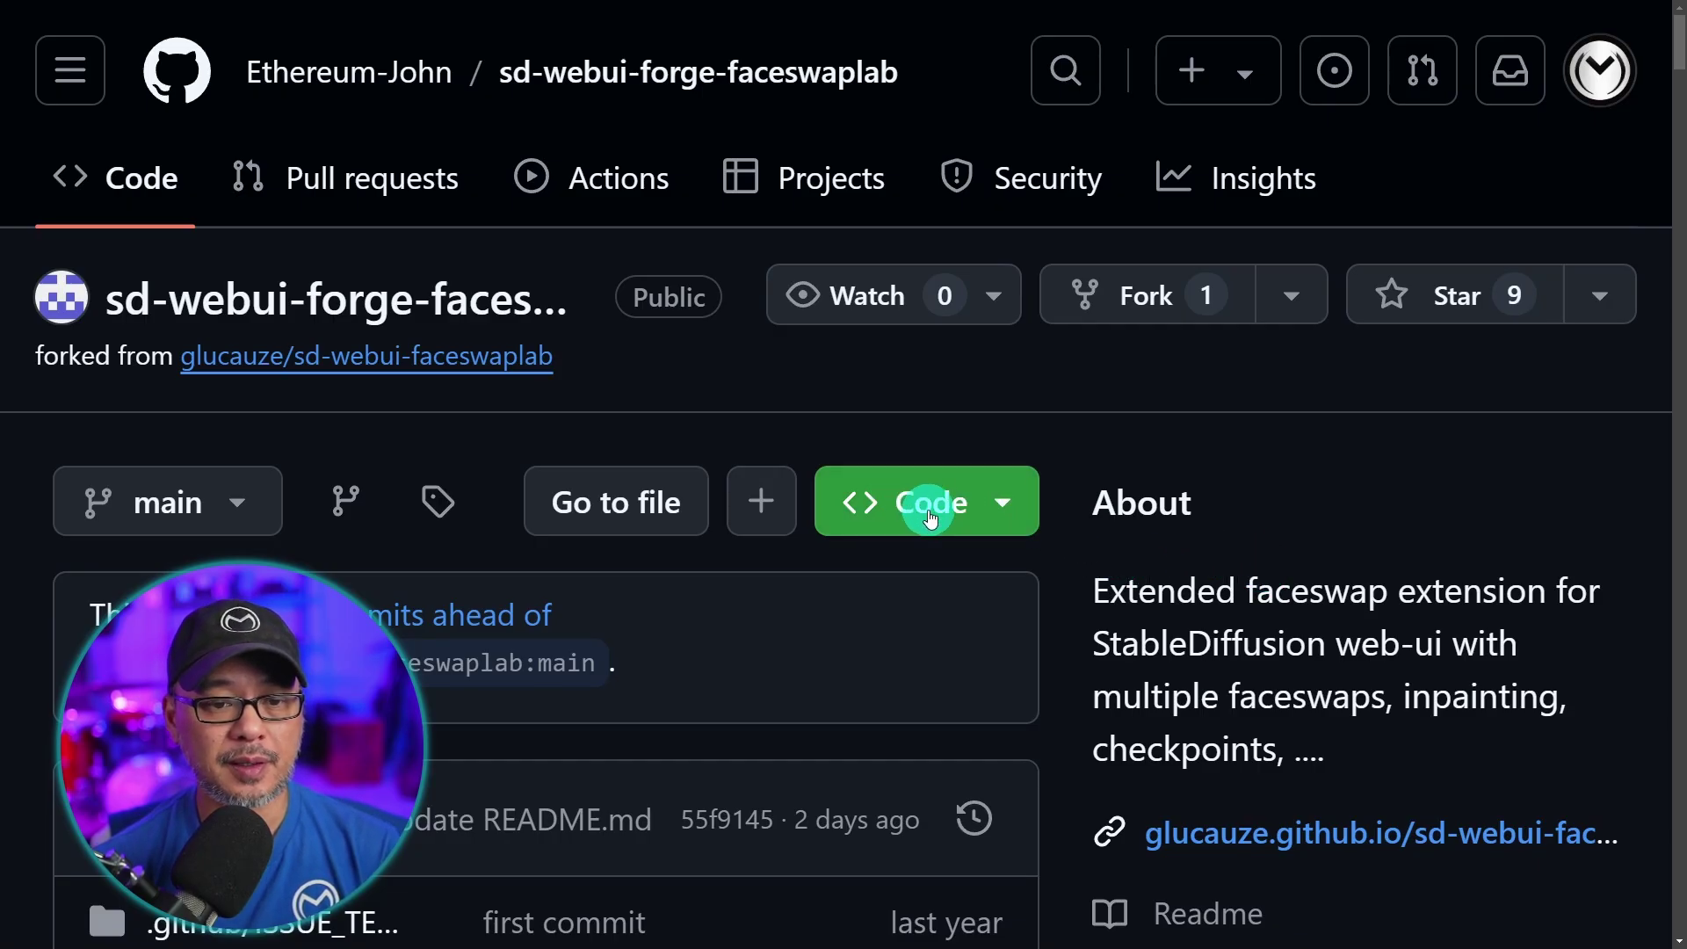
{"action": "left_click", "coordinate": [931, 520]}
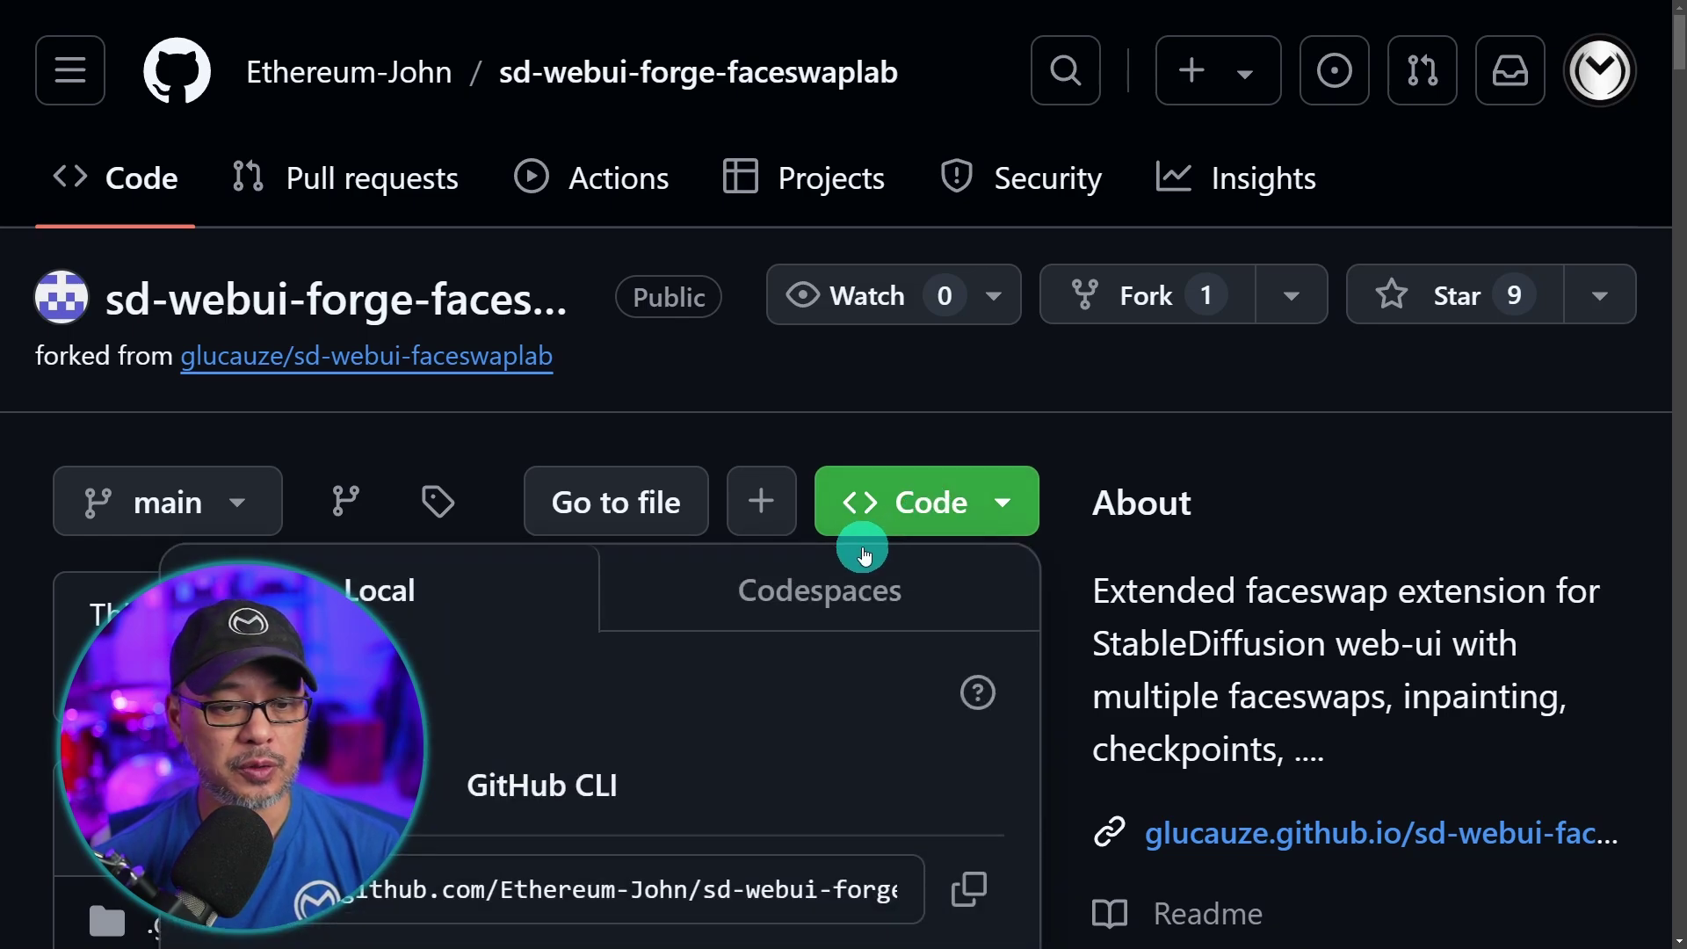
{"action": "scroll", "coordinate": [862, 545], "scroll_direction": "down", "scroll_amount": 4}
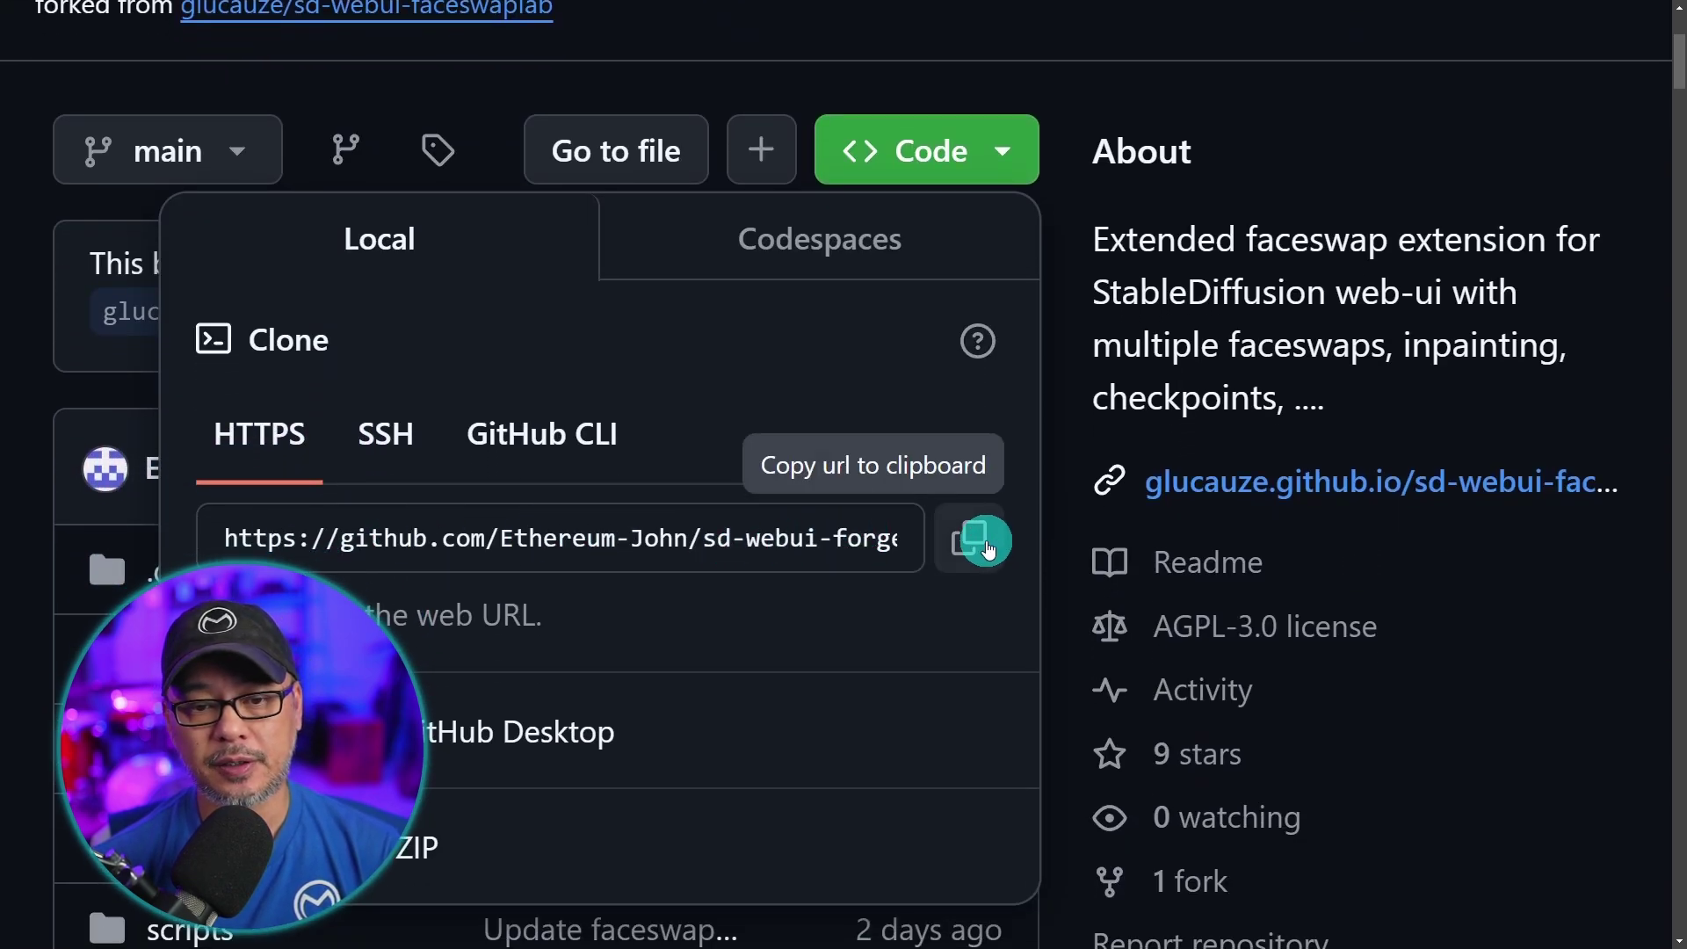
{"action": "left_click", "coordinate": [981, 548]}
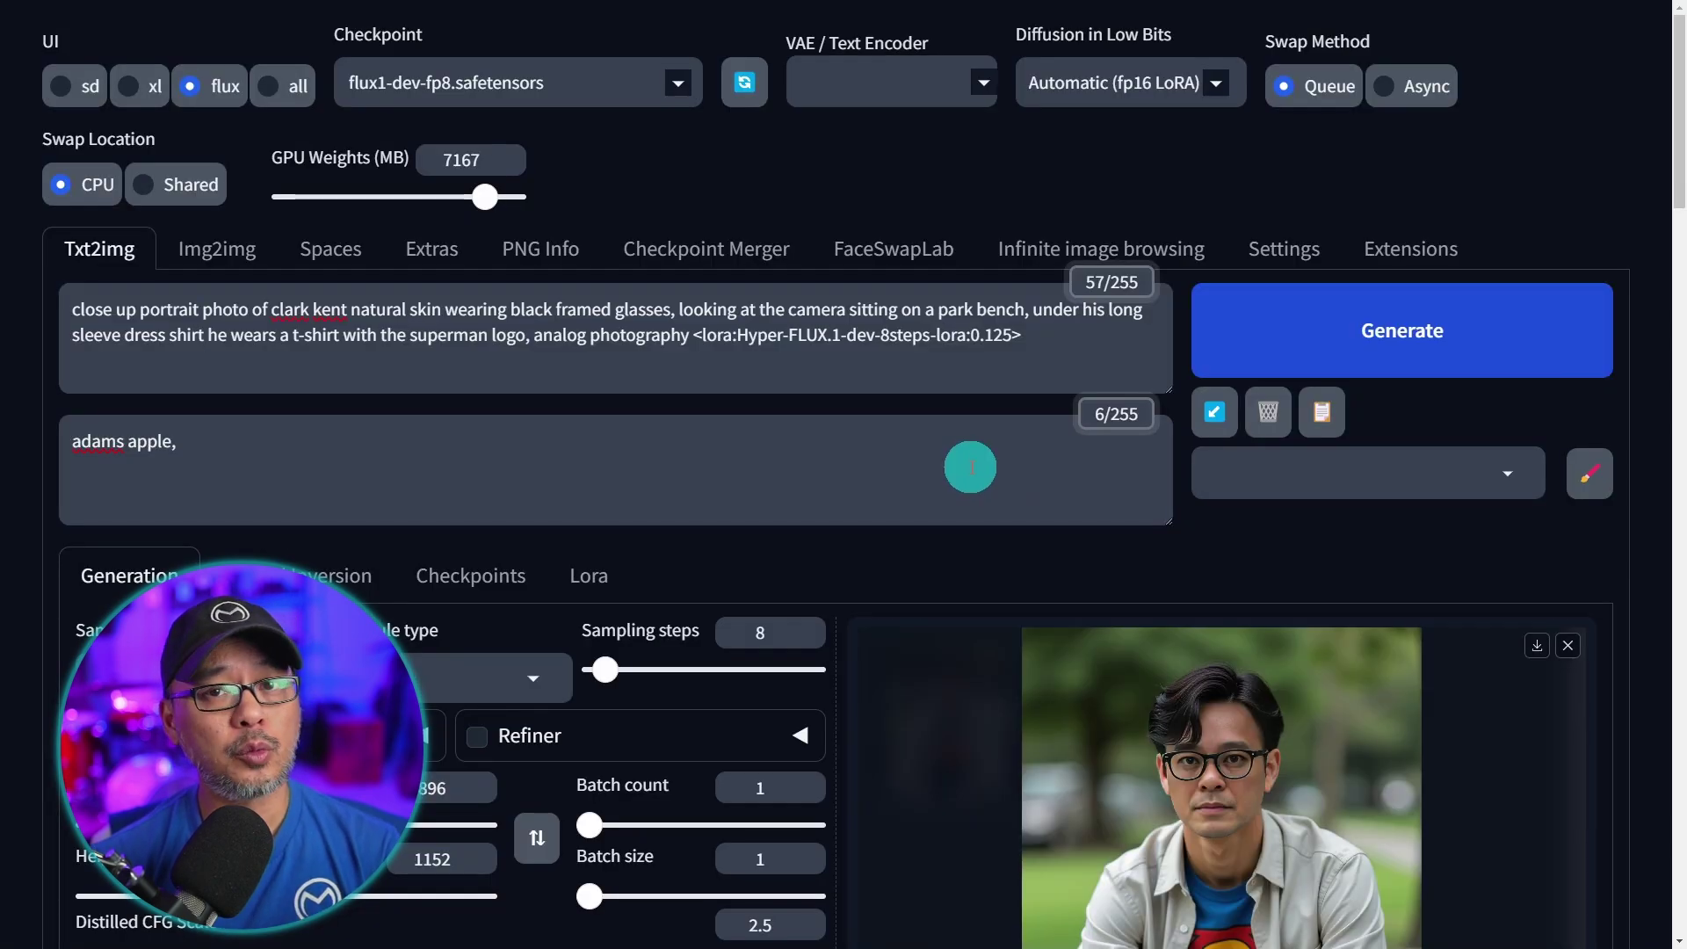
Step: Paste the FaceSwapLab repo URL into Install from URL's git repository field, then view Installed extensions
{"action": "left_click", "coordinate": [1397, 260]}
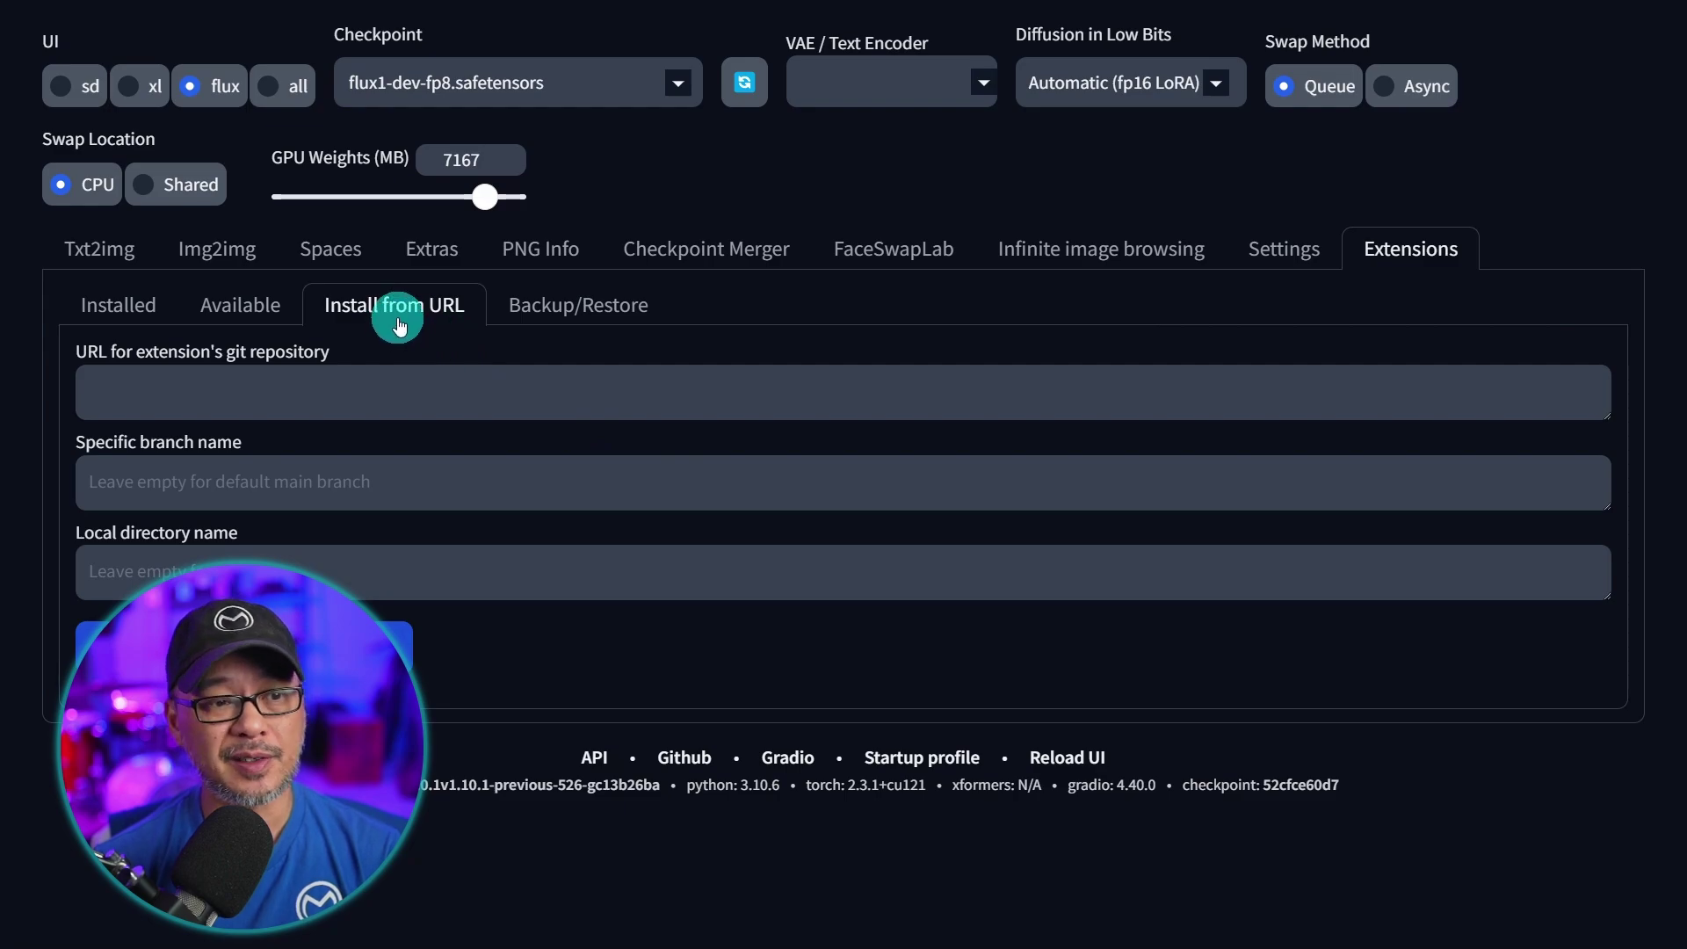
{"action": "left_click", "coordinate": [395, 387]}
{"action": "key", "text": "ctrl+v"}
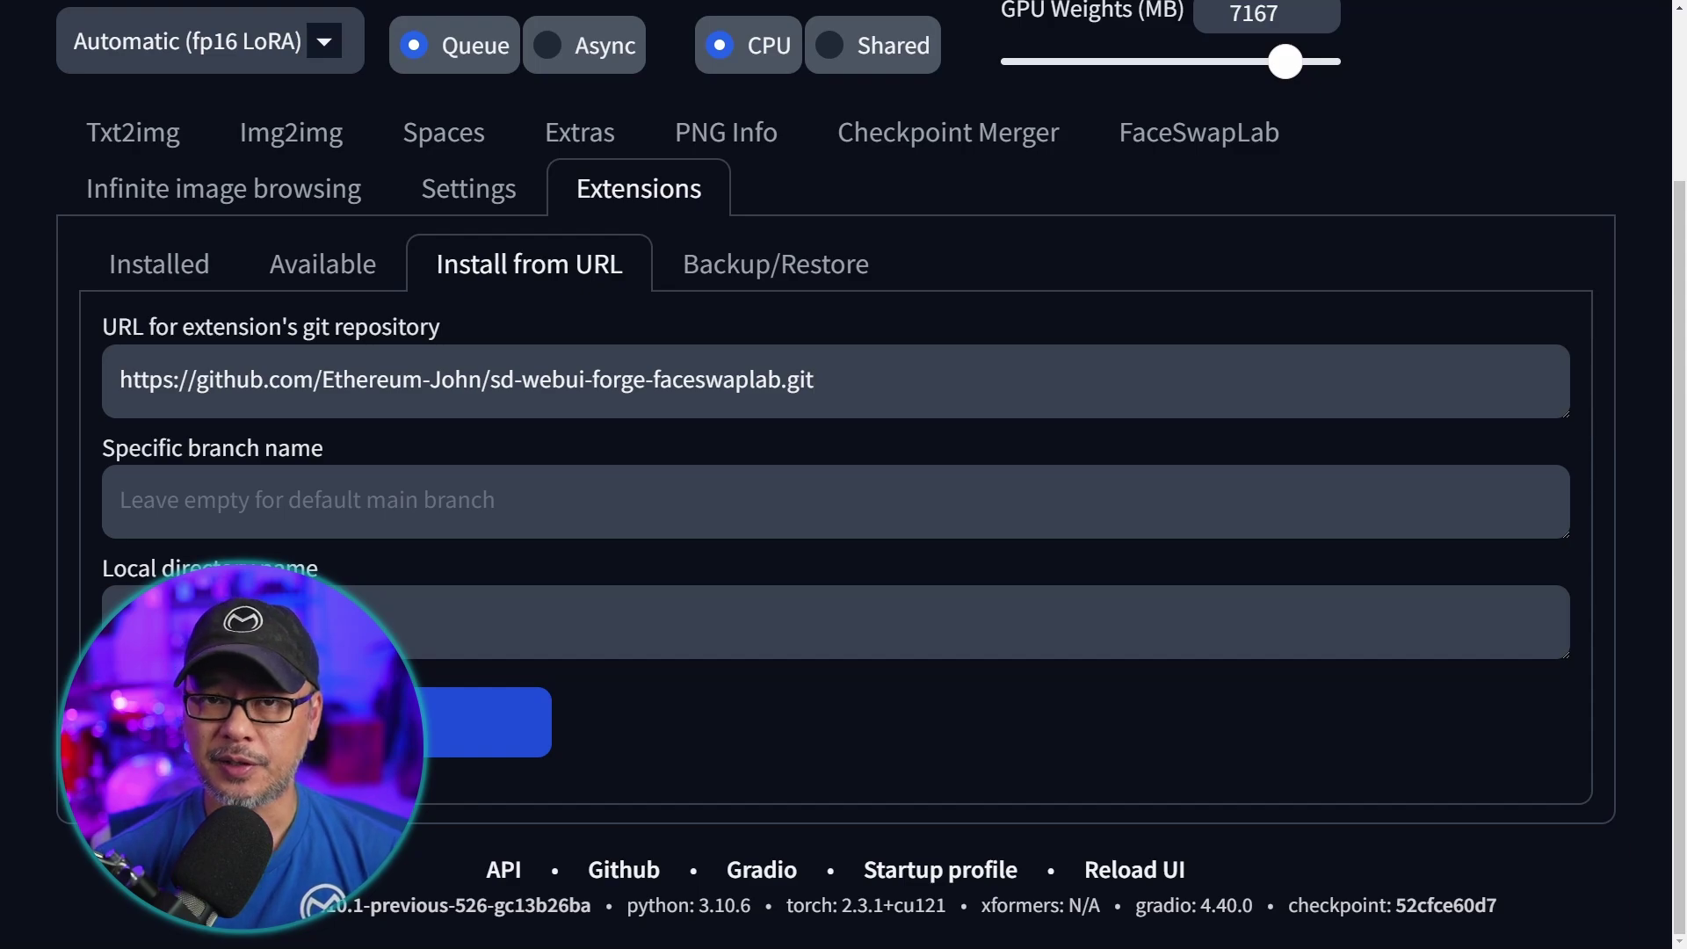
{"action": "left_click", "coordinate": [166, 267]}
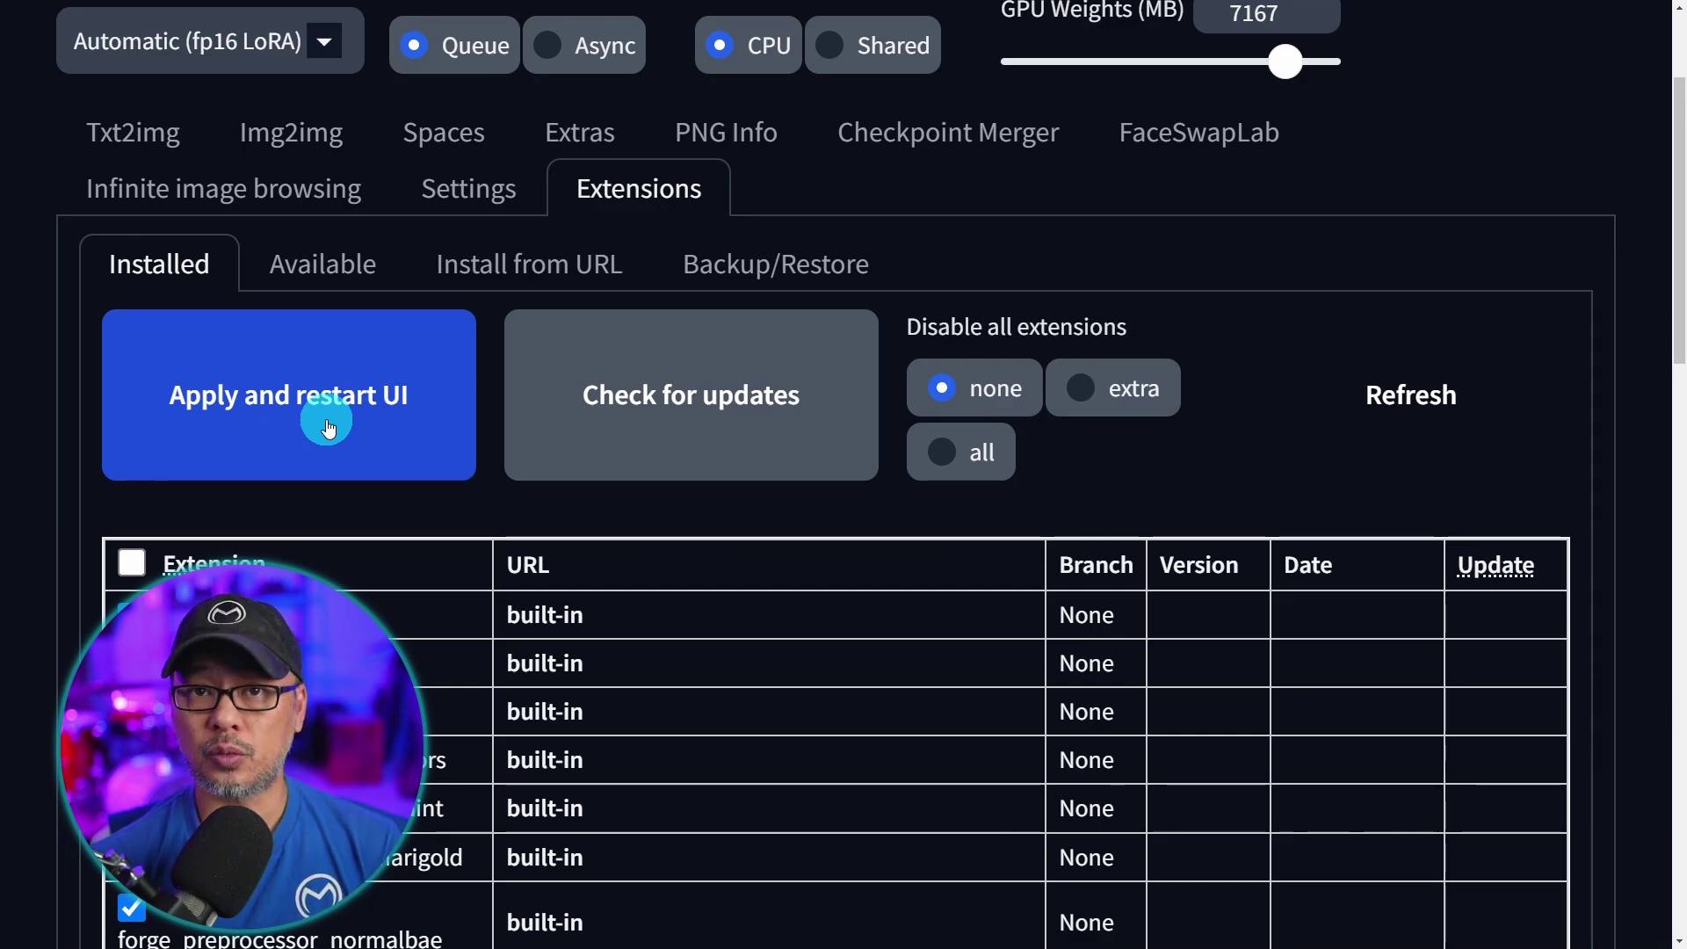
{"action": "scroll", "coordinate": [1126, 482], "scroll_direction": "up", "scroll_amount": 2}
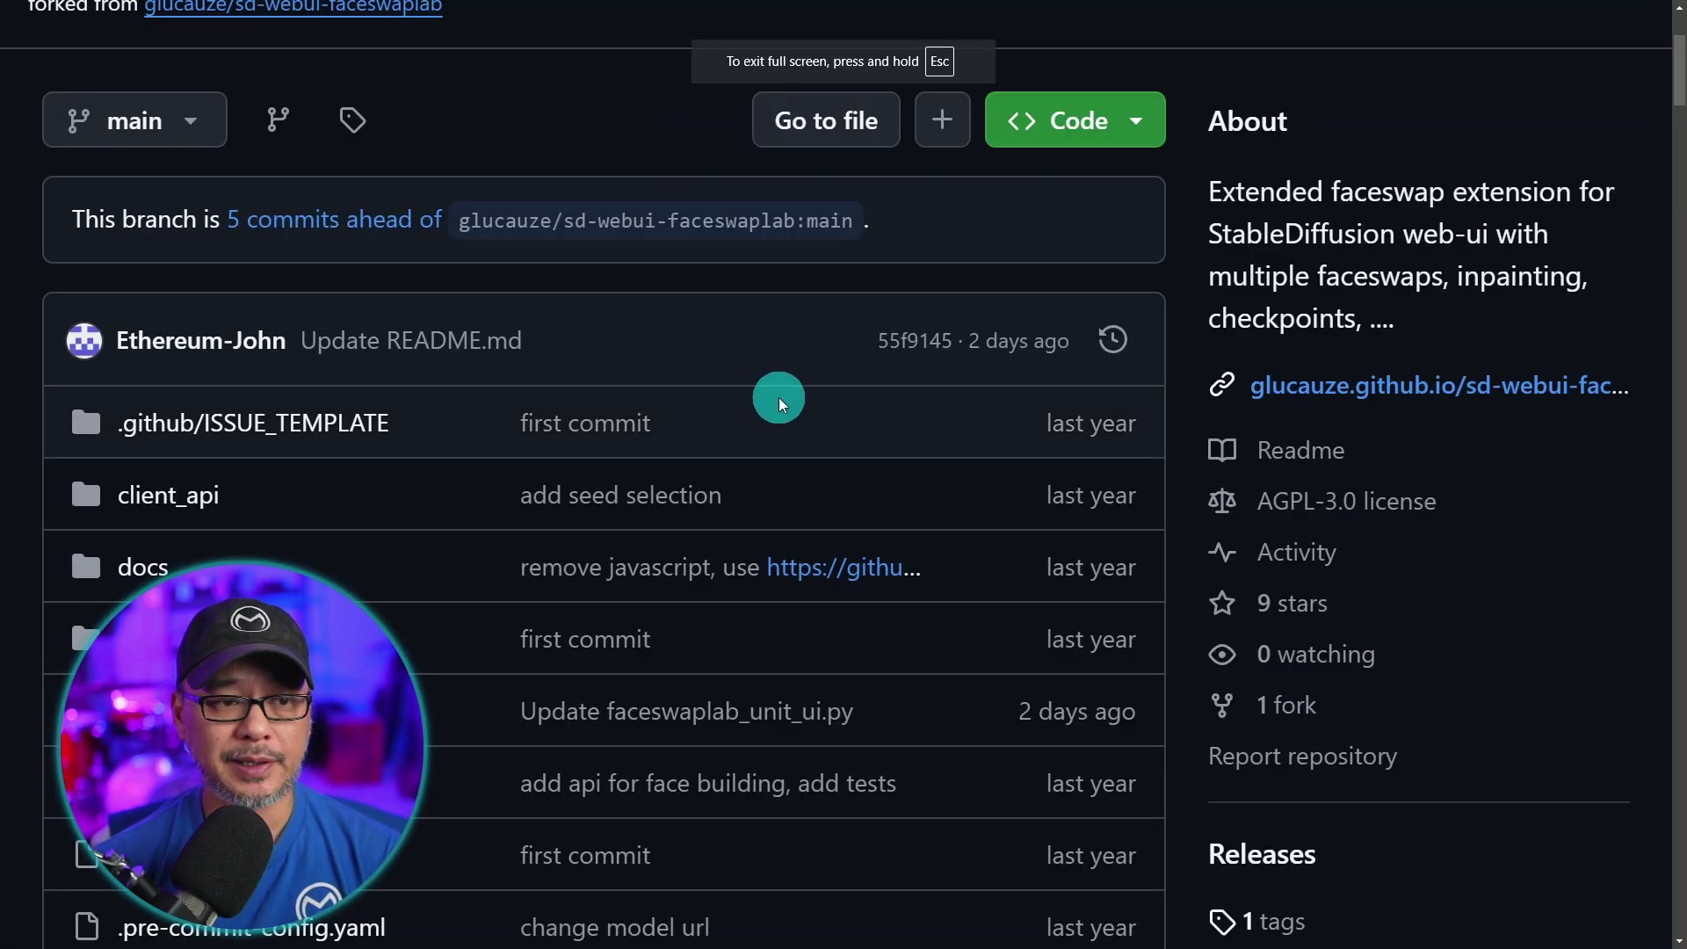
Step: Scroll the README to Post-Processing and open the 'list of upscalers' discussion in a new tab
{"action": "scroll", "coordinate": [703, 395], "scroll_direction": "down", "scroll_amount": 15}
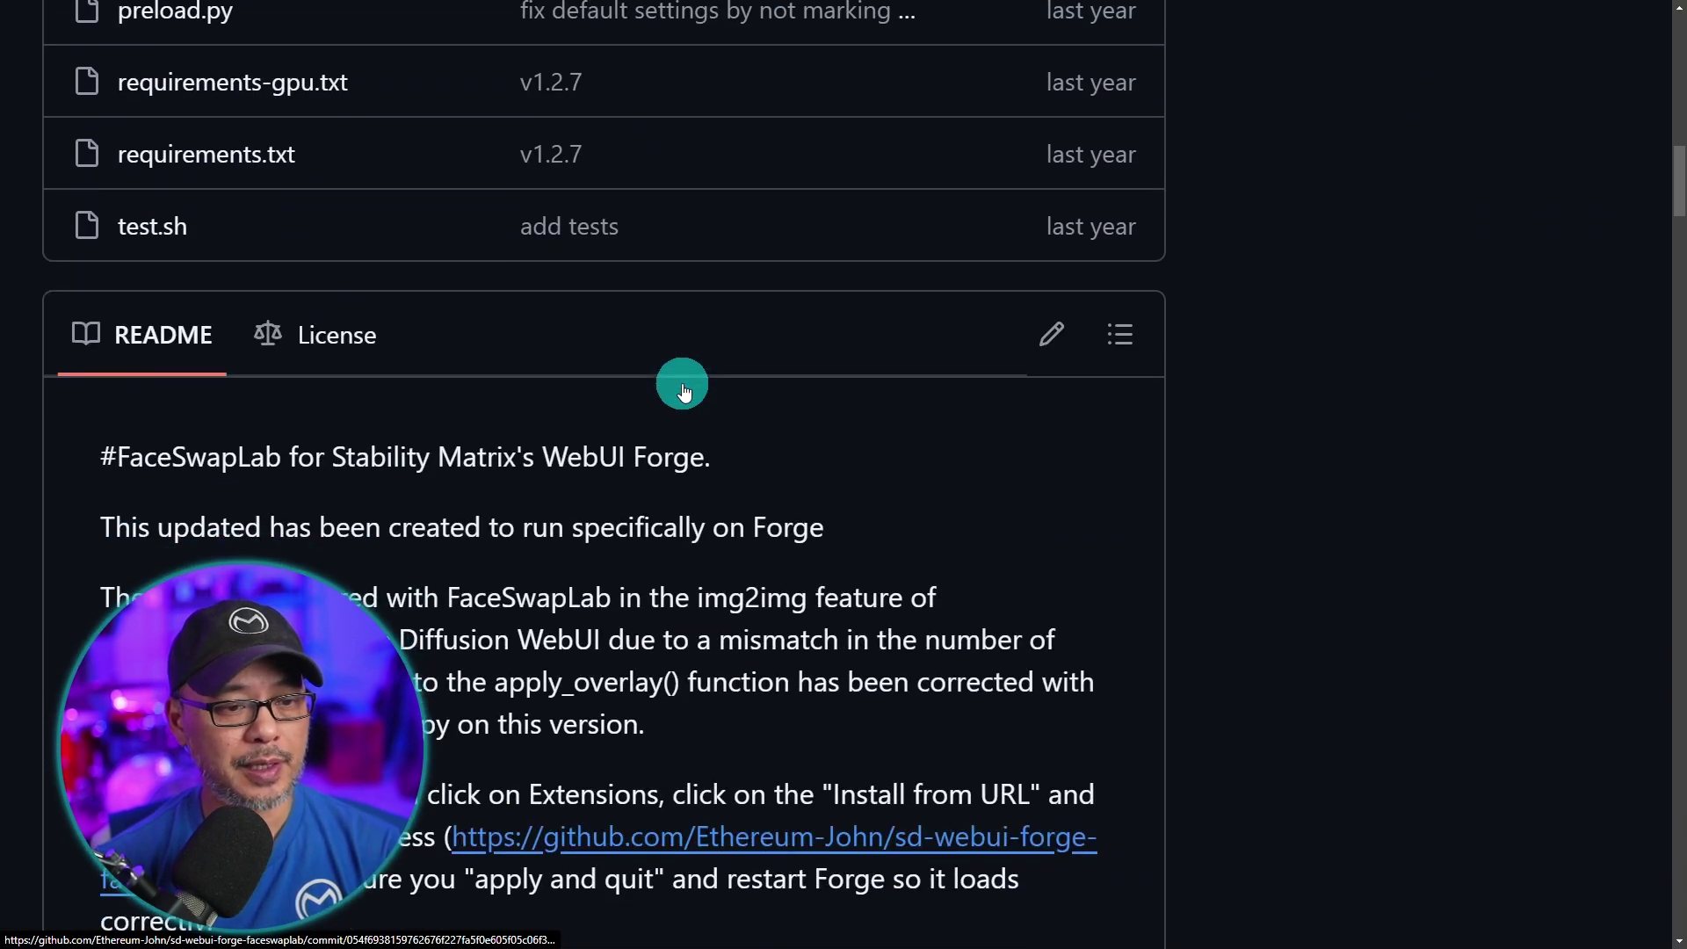
{"action": "scroll", "coordinate": [683, 391], "scroll_direction": "down", "scroll_amount": 3}
{"action": "scroll", "coordinate": [845, 409], "scroll_direction": "down", "scroll_amount": 6}
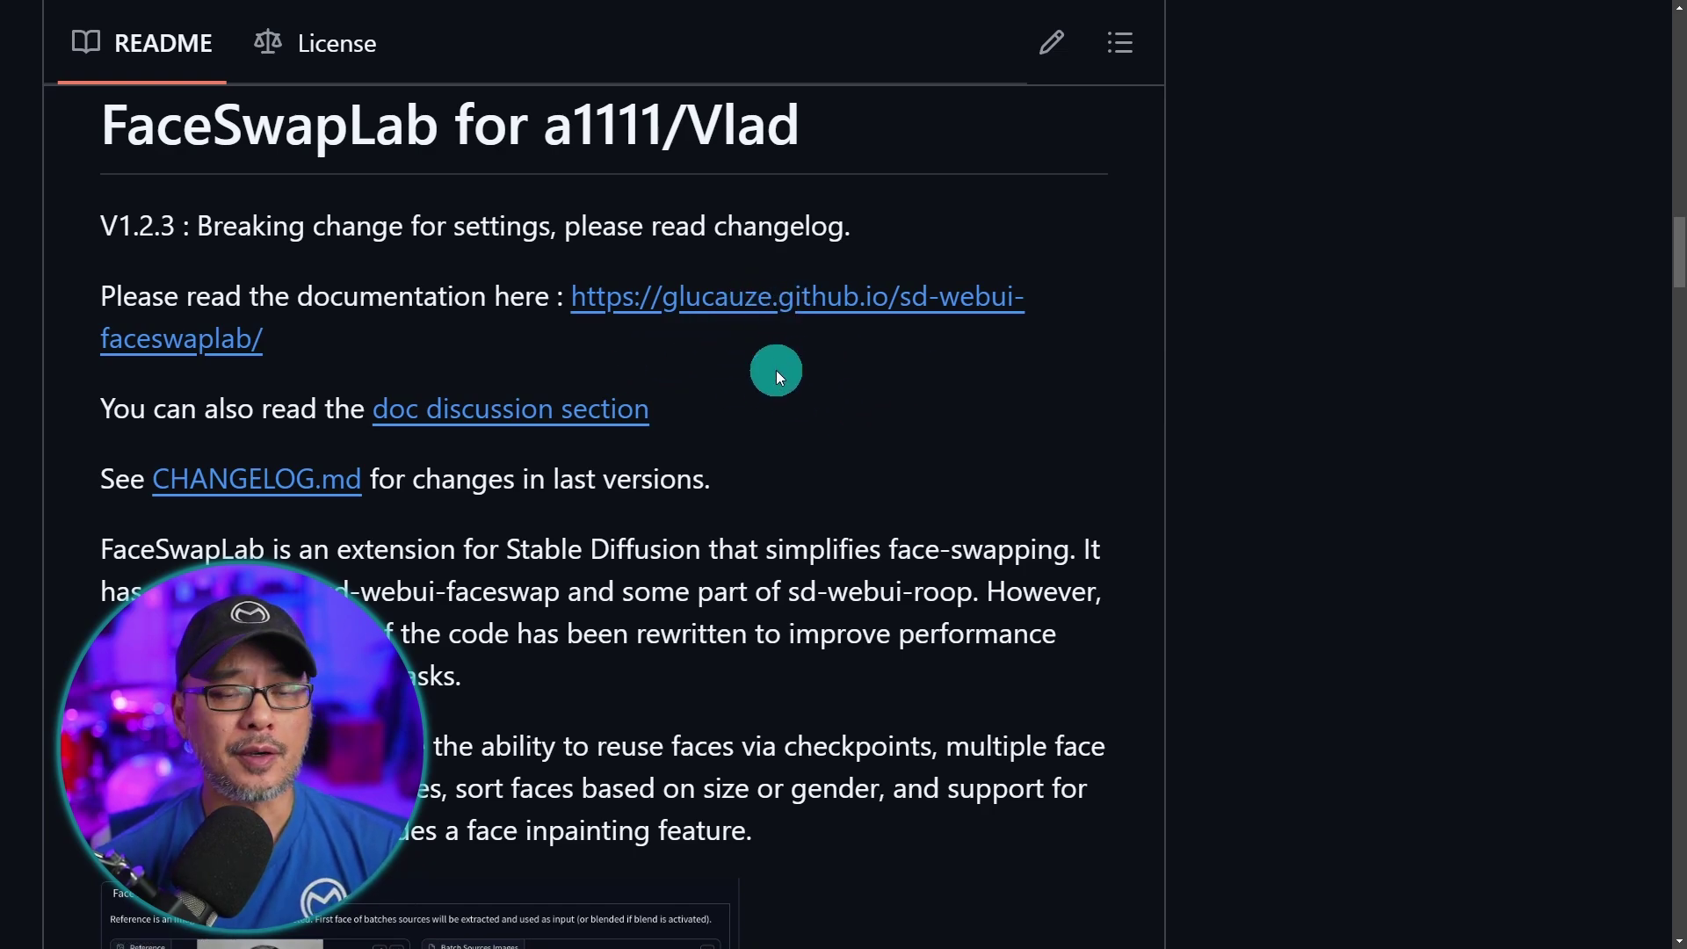
{"action": "scroll", "coordinate": [777, 371], "scroll_direction": "down", "scroll_amount": 15}
{"action": "scroll", "coordinate": [812, 394], "scroll_direction": "down", "scroll_amount": 4}
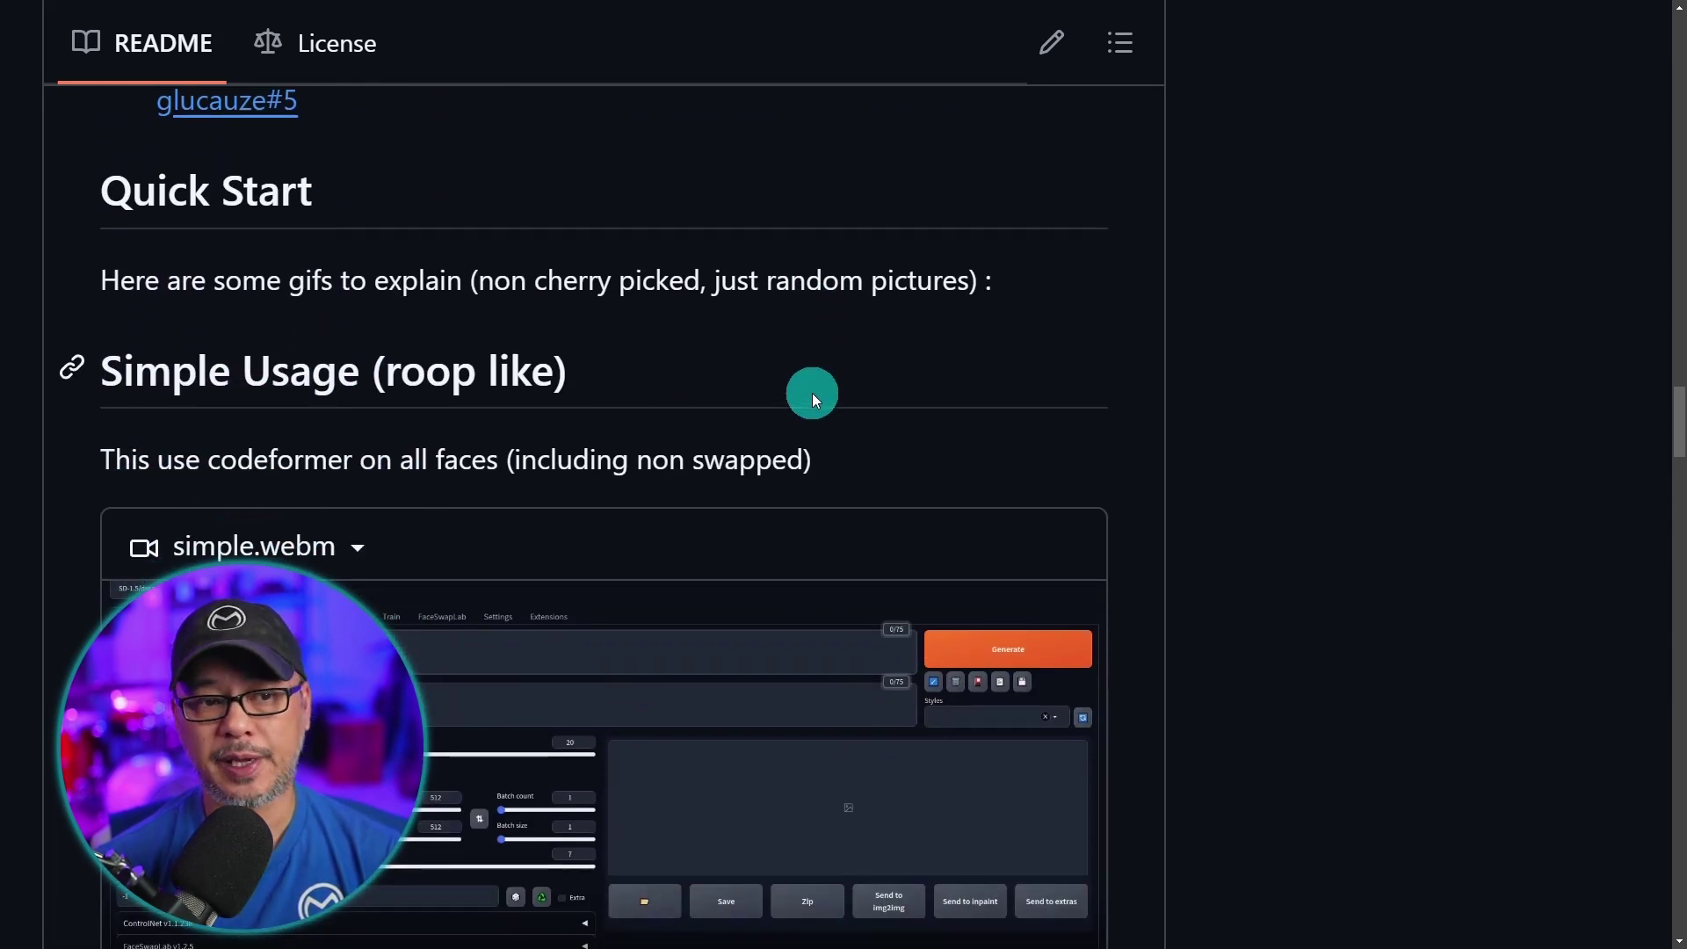
{"action": "scroll", "coordinate": [715, 363], "scroll_direction": "up", "scroll_amount": 3}
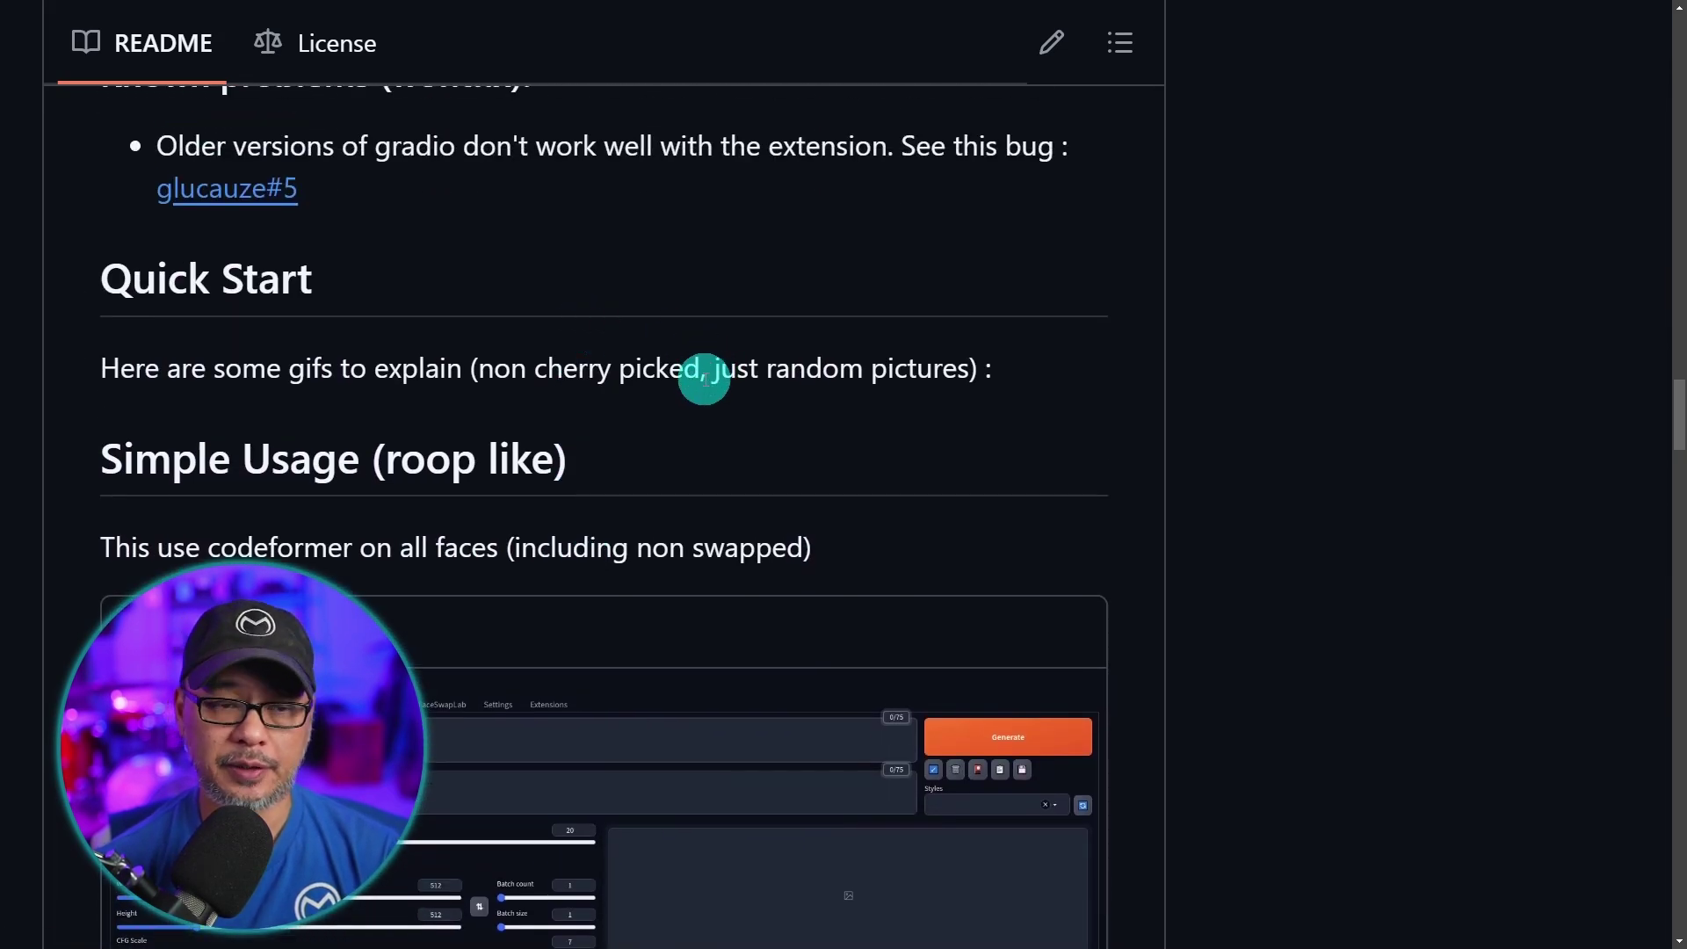
{"action": "scroll", "coordinate": [715, 363], "scroll_direction": "down", "scroll_amount": 15}
{"action": "scroll", "coordinate": [693, 349], "scroll_direction": "down", "scroll_amount": 15}
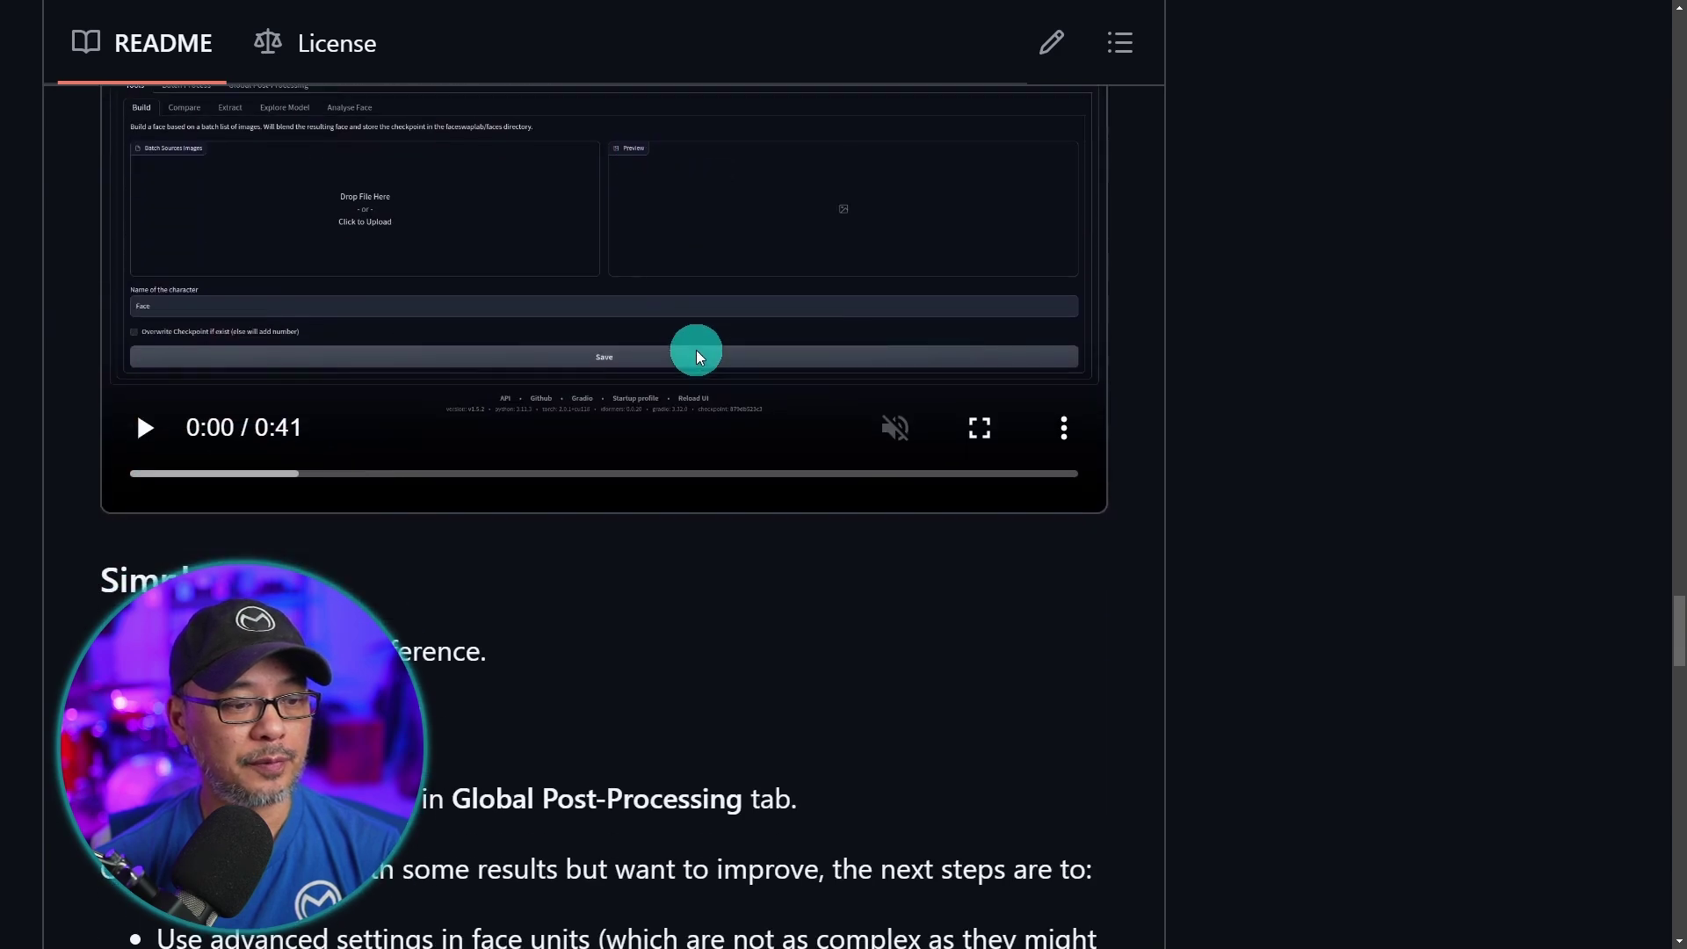
{"action": "mouse_move", "coordinate": [479, 411]}
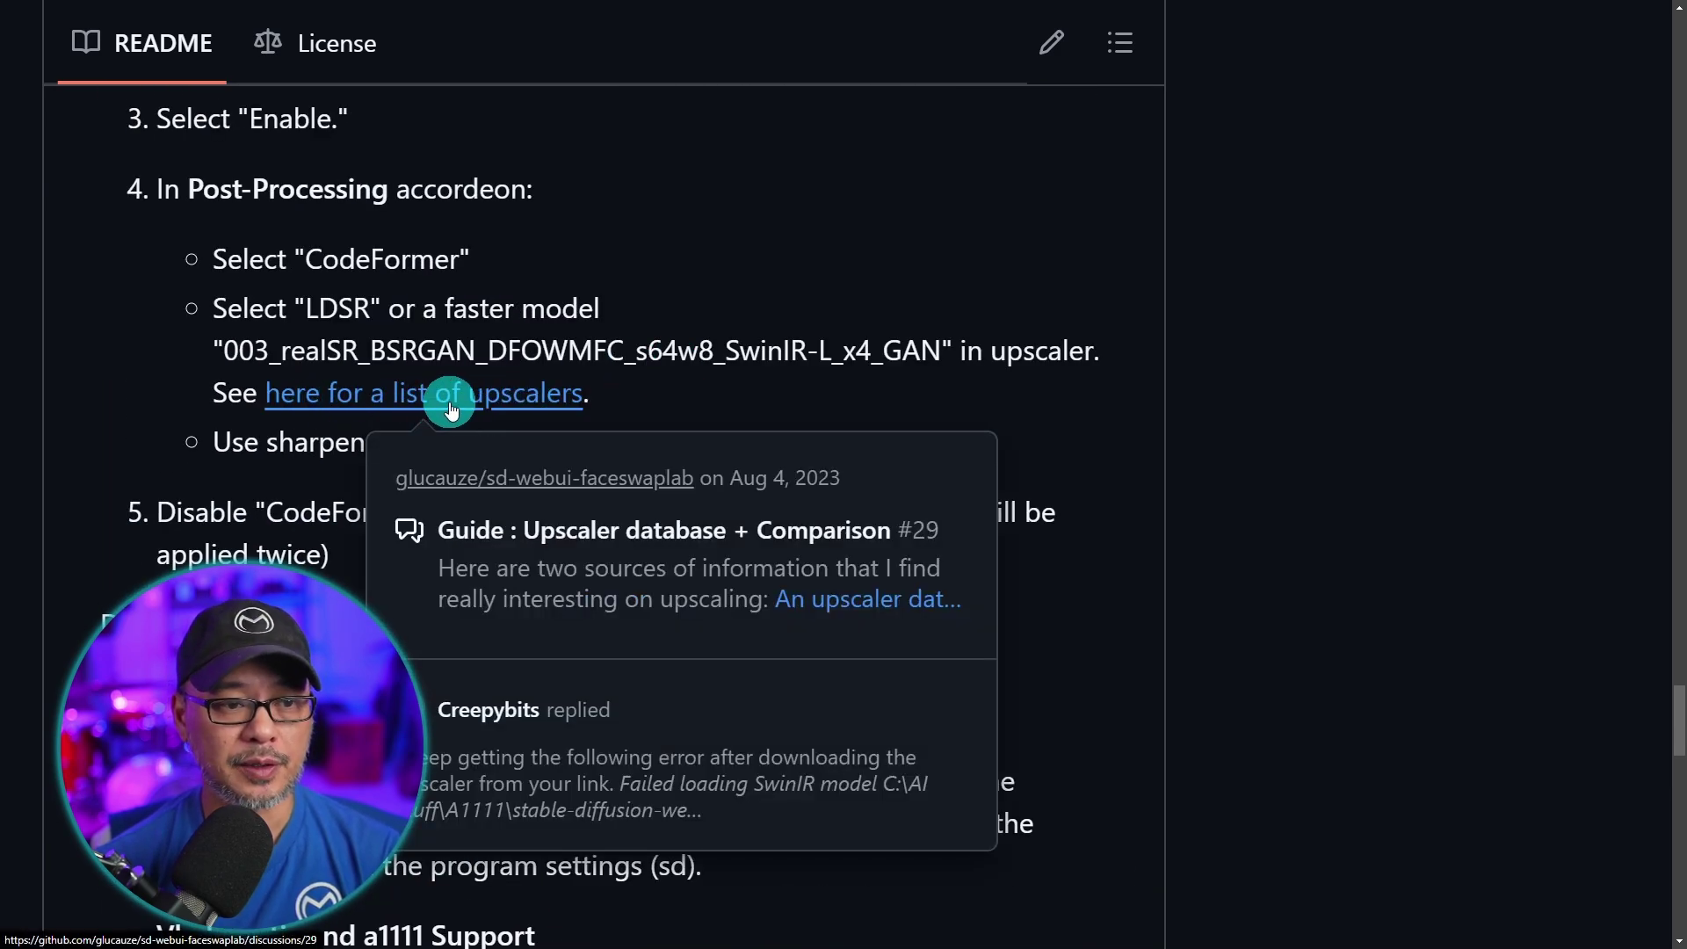
{"action": "right_click", "coordinate": [450, 409]}
{"action": "left_click", "coordinate": [537, 425]}
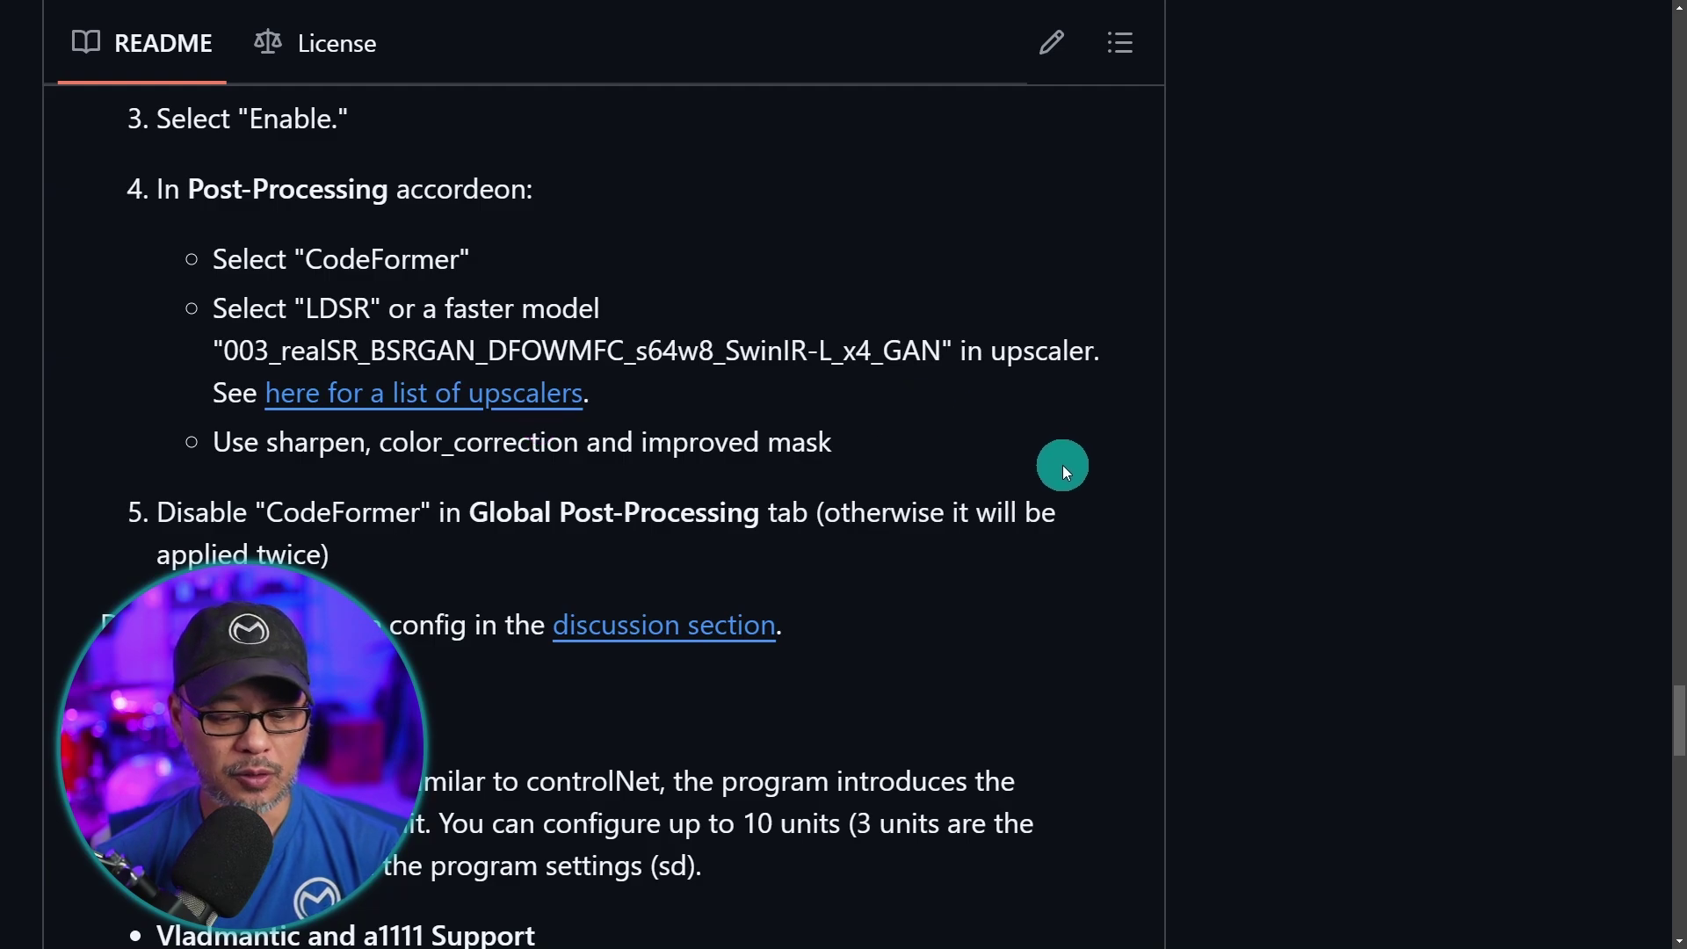
{"action": "key", "text": "ctrl+Tab"}
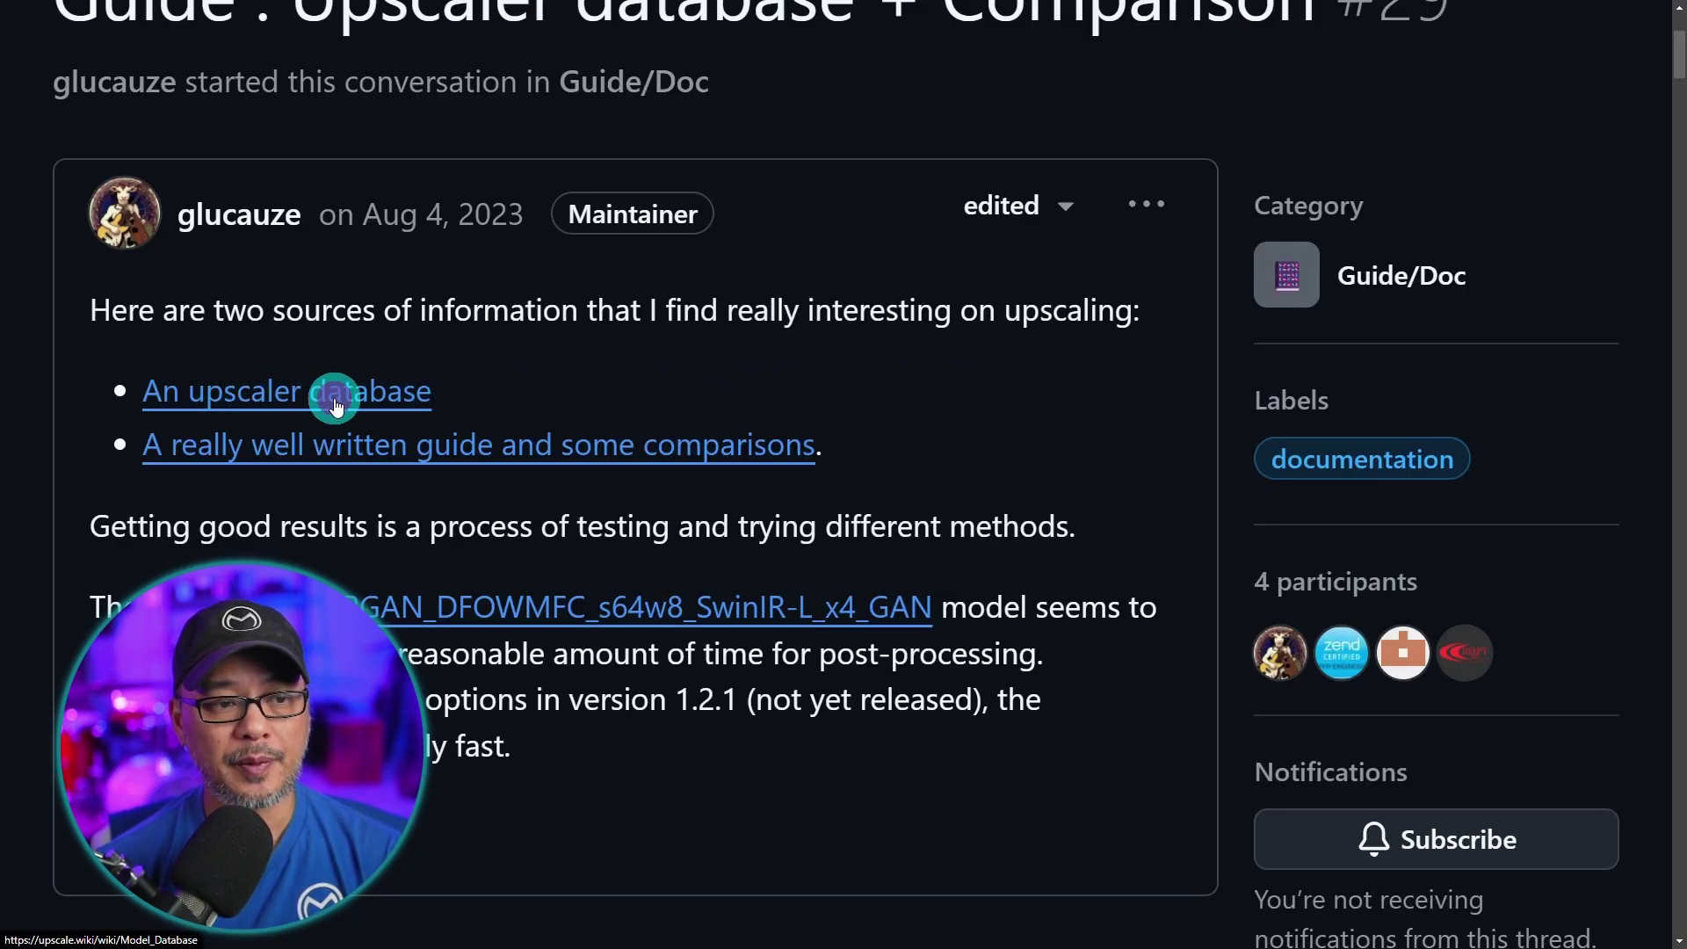
Step: Open the linked OpenModelDB upscaler database in a new tab
{"action": "right_click", "coordinate": [426, 408]}
{"action": "left_click", "coordinate": [448, 420]}
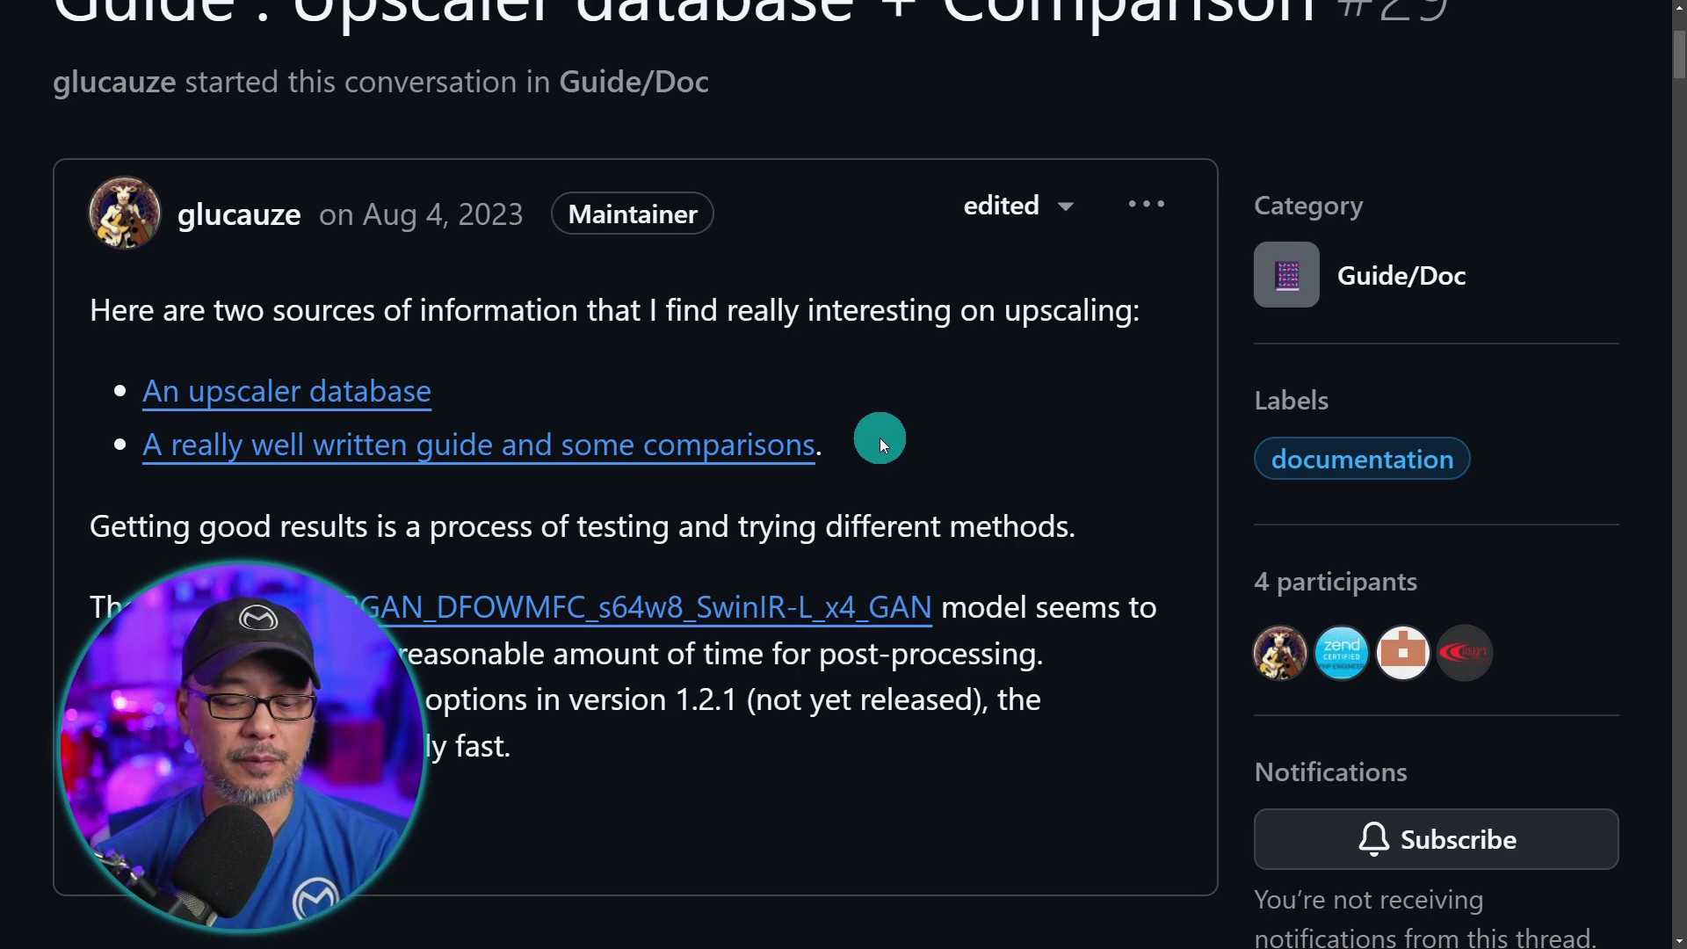
{"action": "key", "text": "ctrl+Tab"}
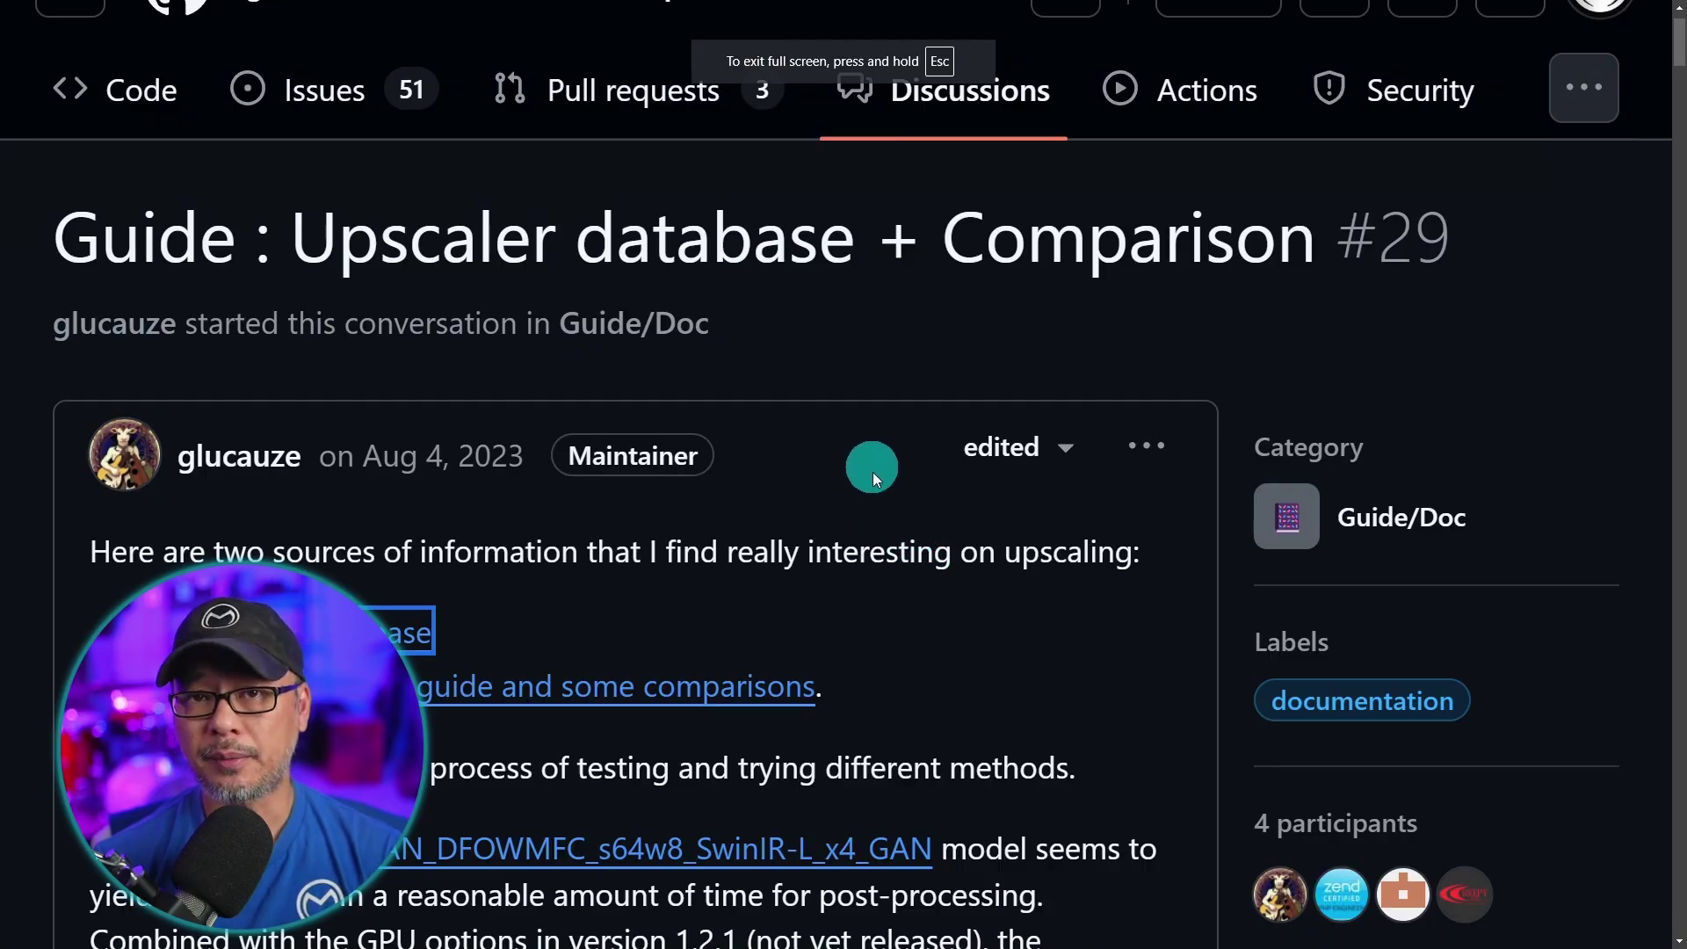
Step: Inspect the recommended SwinIR model link, then enlarge the Forge interface
{"action": "scroll", "coordinate": [833, 533], "scroll_direction": "down", "scroll_amount": 5}
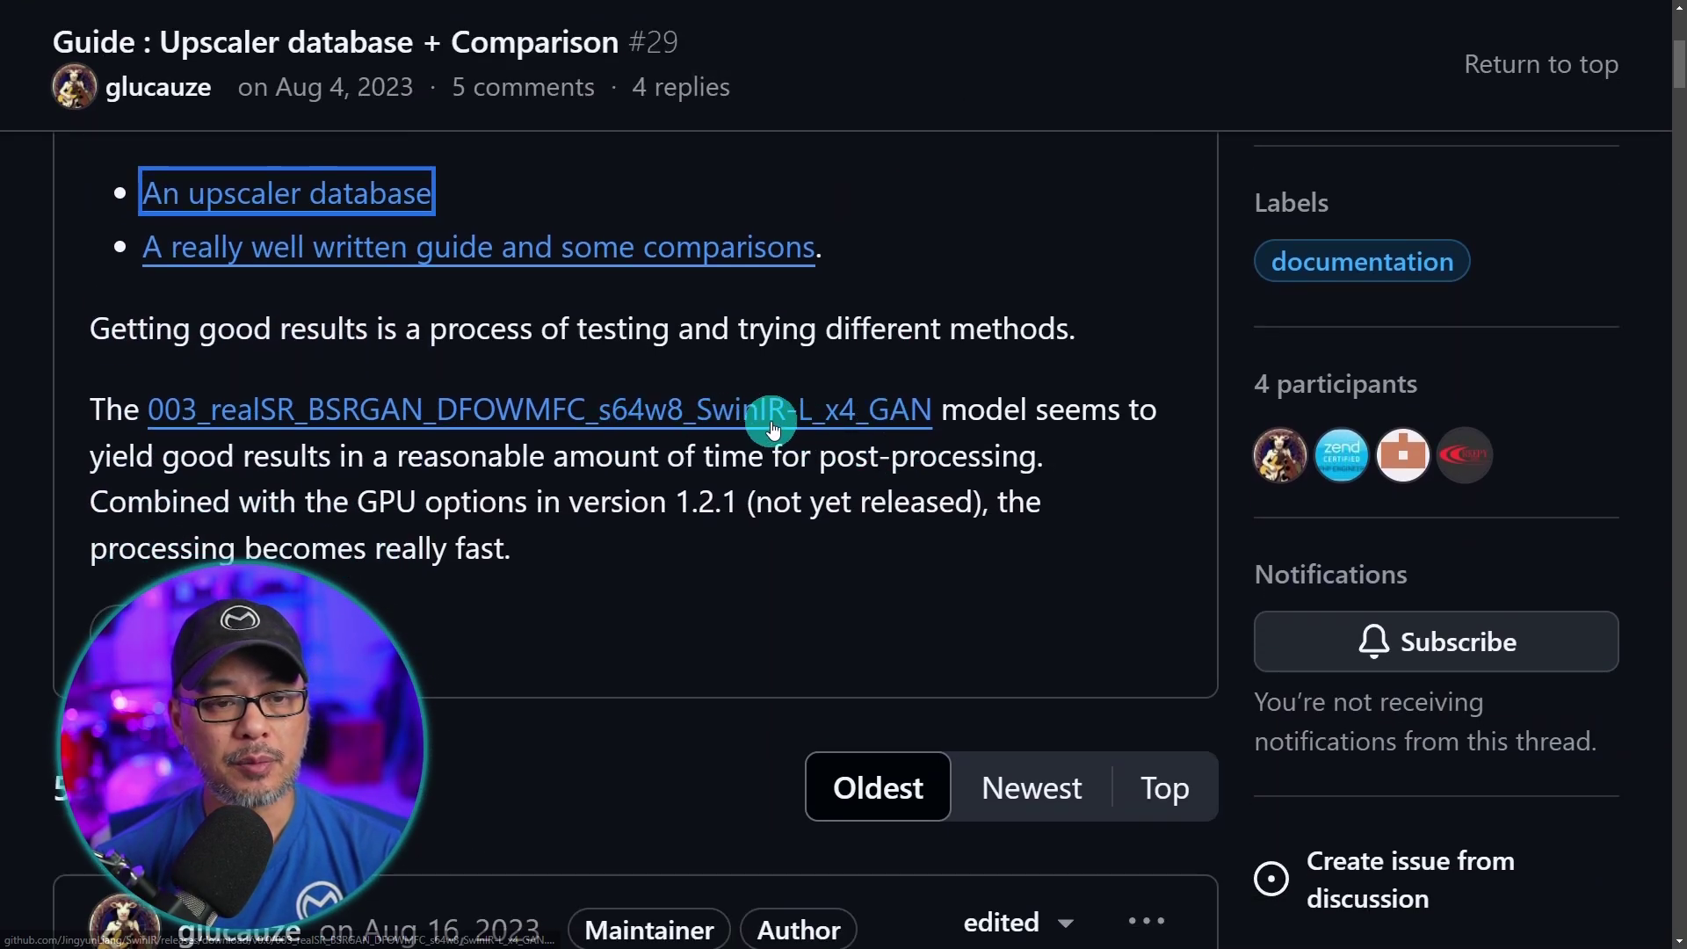
{"action": "right_click", "coordinate": [716, 425]}
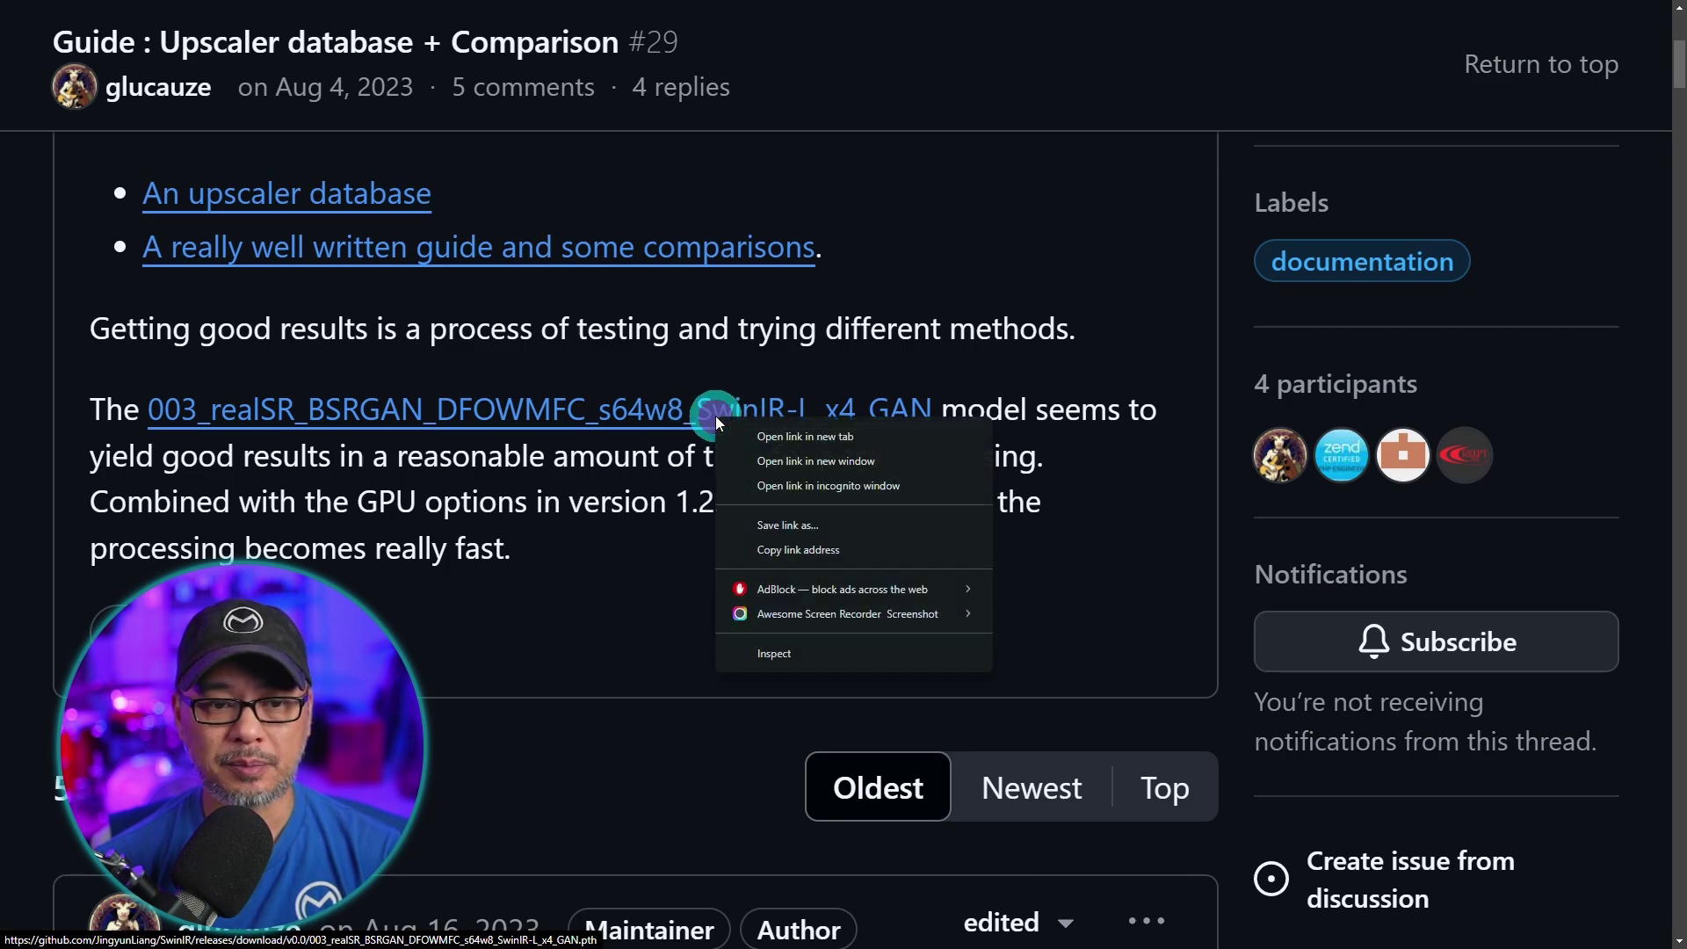
{"action": "left_click", "coordinate": [665, 594]}
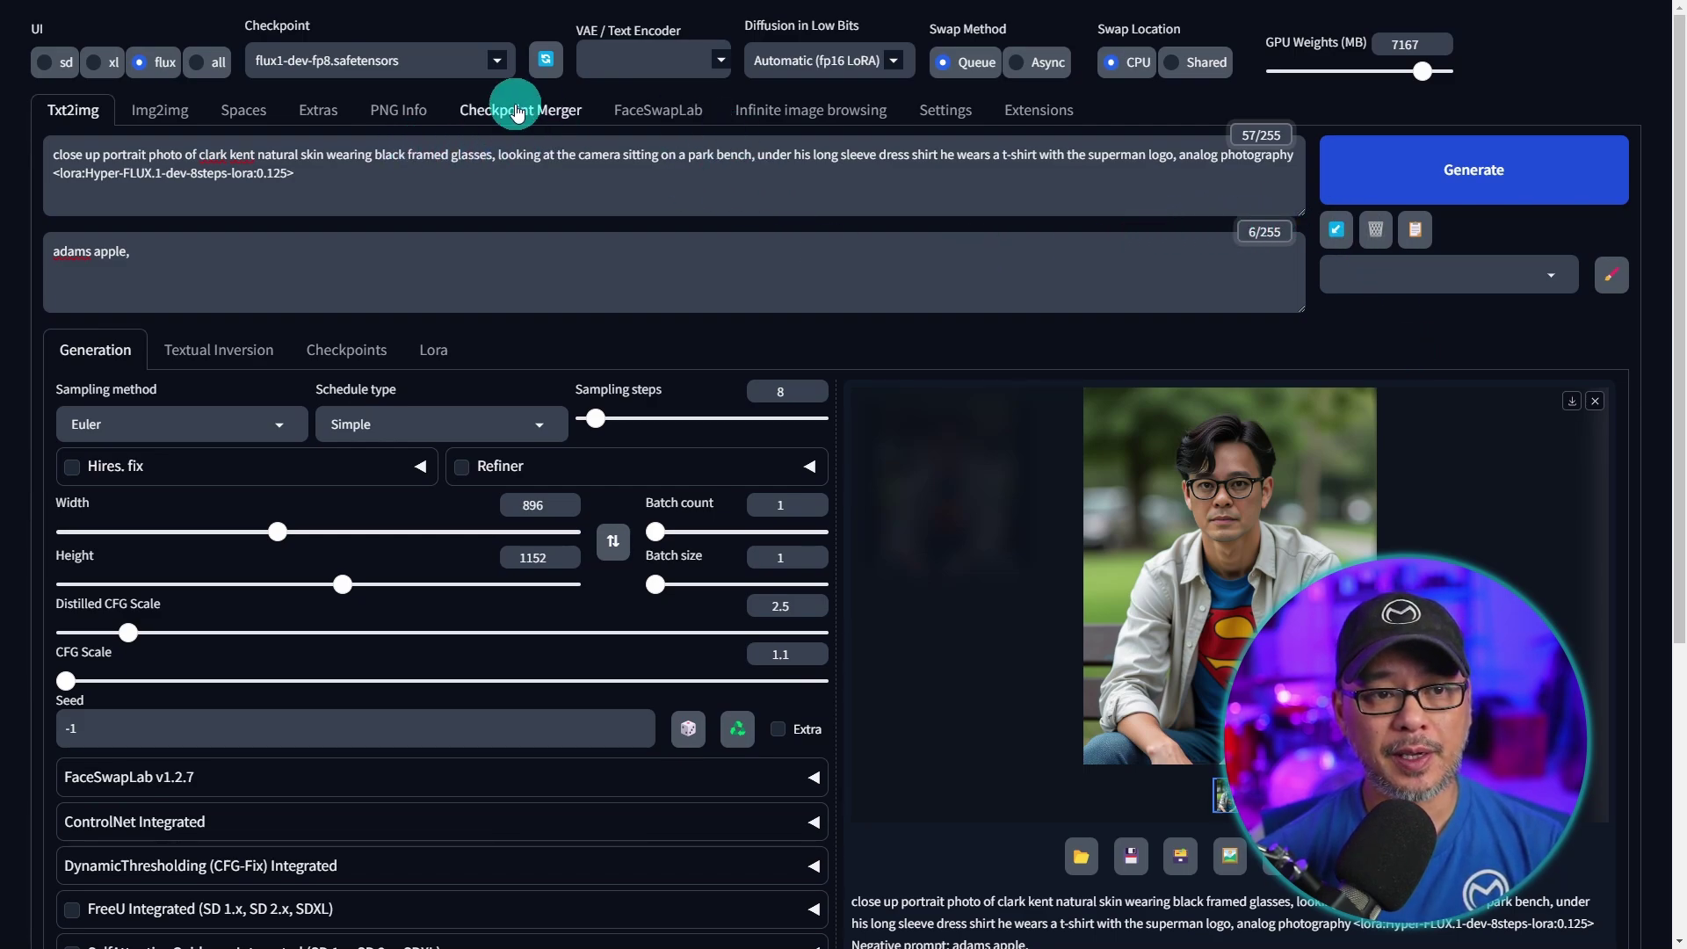
{"action": "key", "text": "ctrl+plus"}
{"action": "key", "text": "ctrl+plus"}
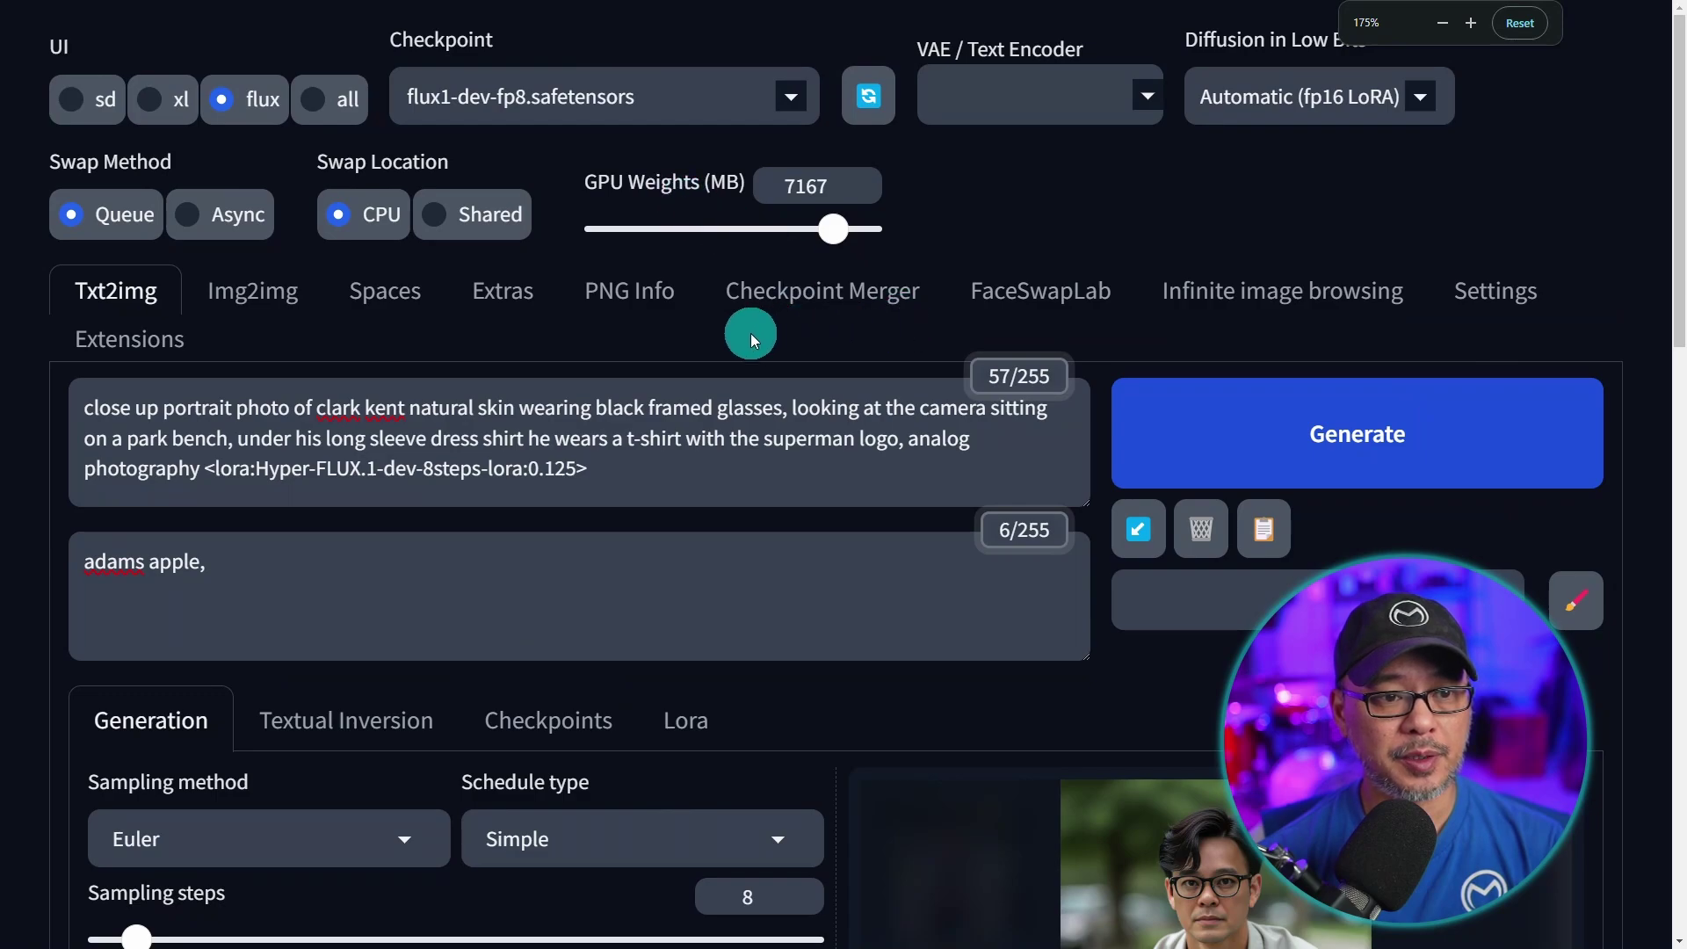
Step: Expand FaceSwapLab and upload me.jpg as the Face 1 reference face
{"action": "scroll", "coordinate": [620, 545], "scroll_direction": "down", "scroll_amount": 5}
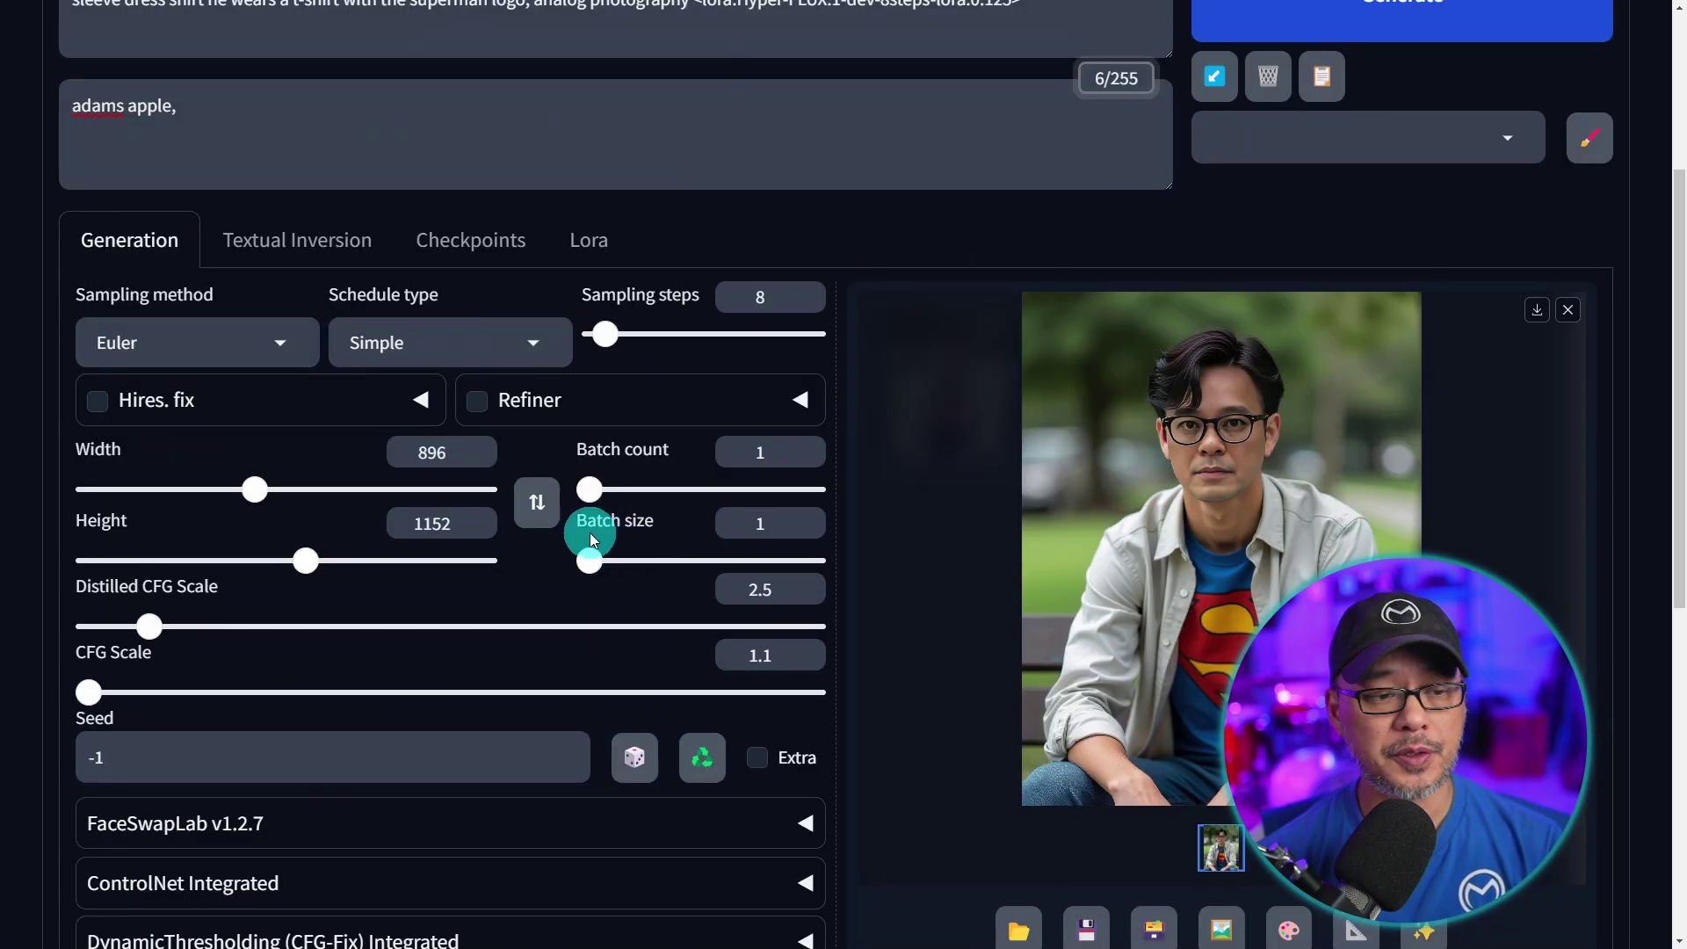
{"action": "scroll", "coordinate": [588, 532], "scroll_direction": "down", "scroll_amount": 6}
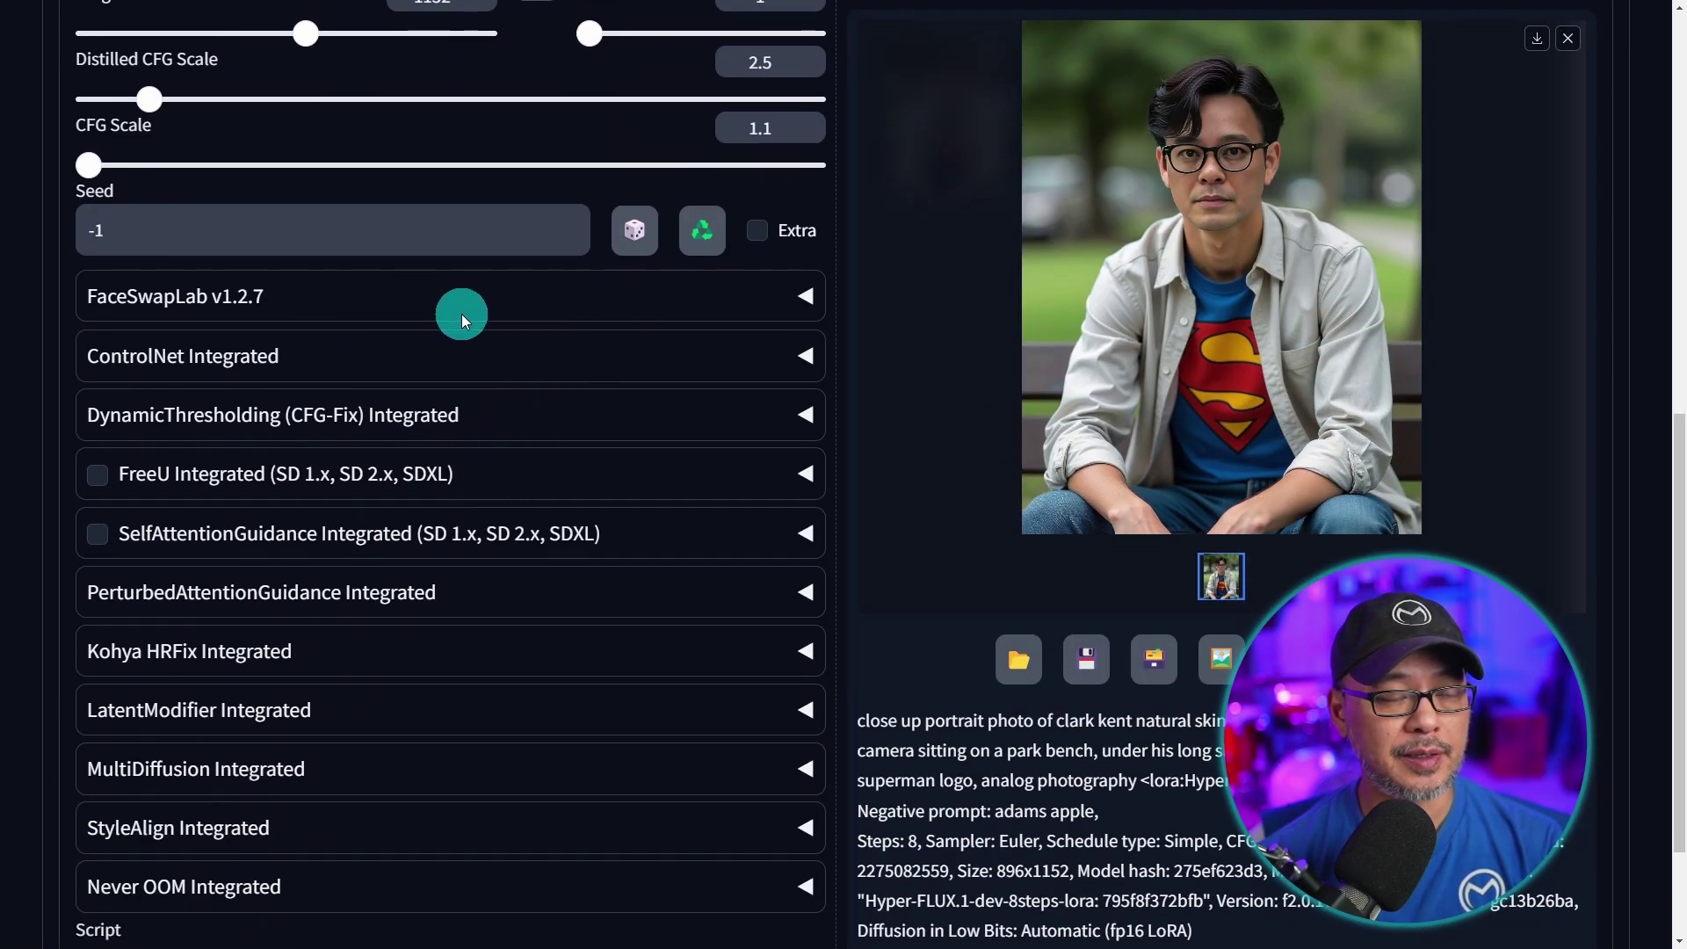
{"action": "left_click", "coordinate": [799, 303]}
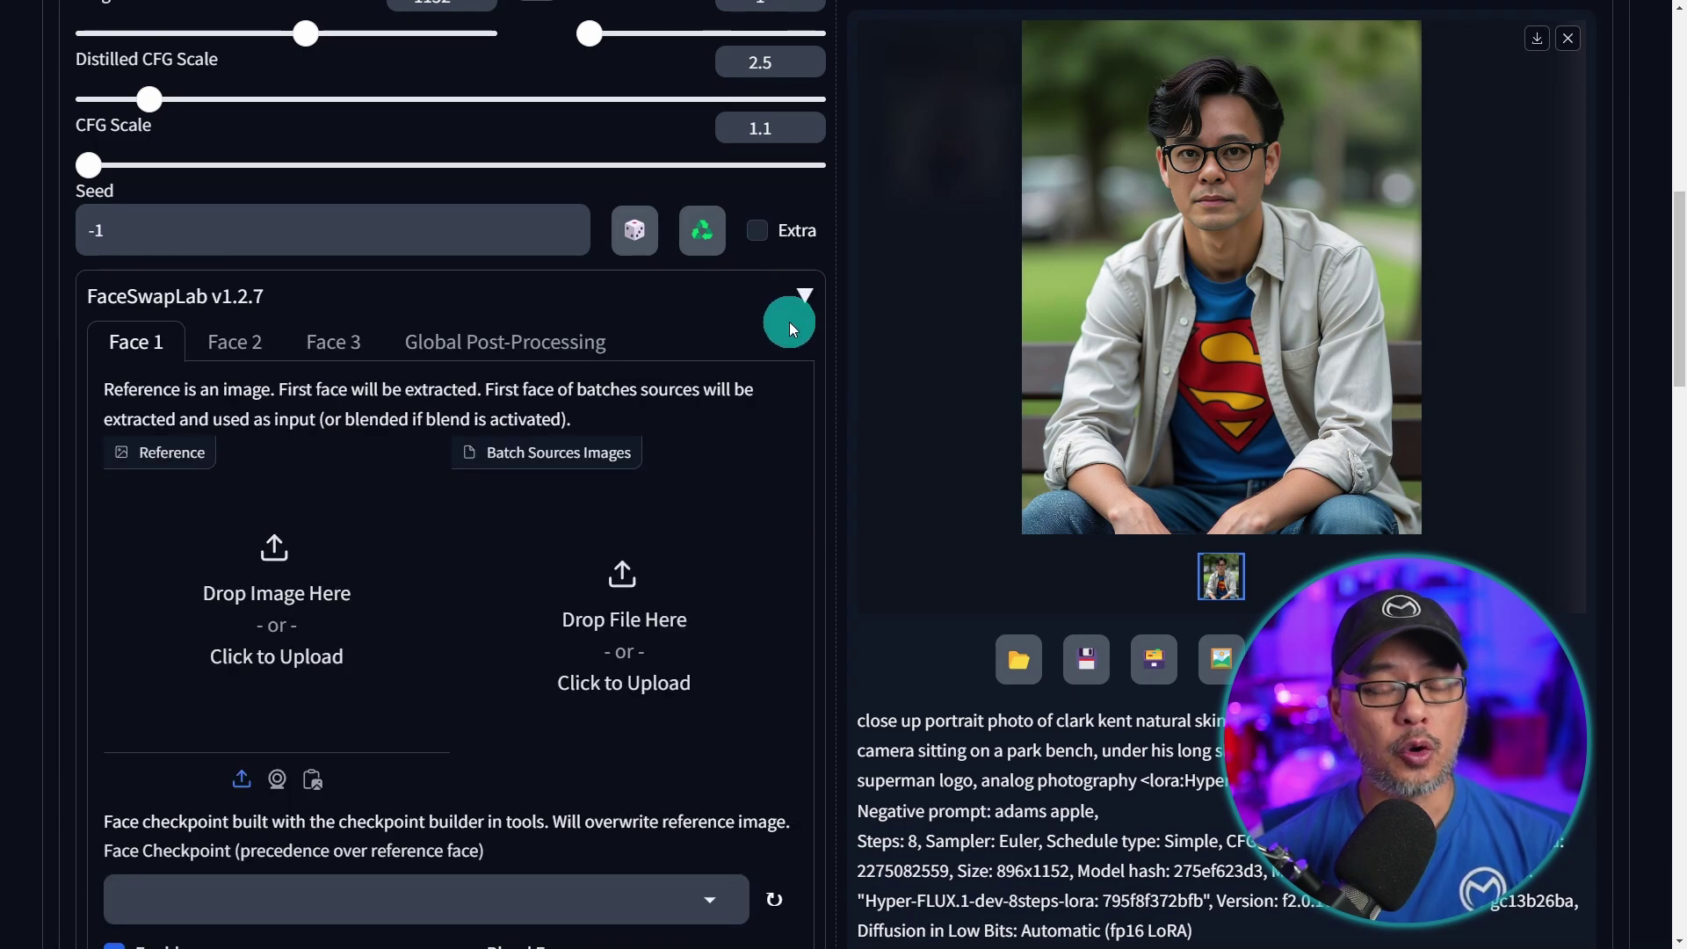
{"action": "scroll", "coordinate": [743, 344], "scroll_direction": "down", "scroll_amount": 1}
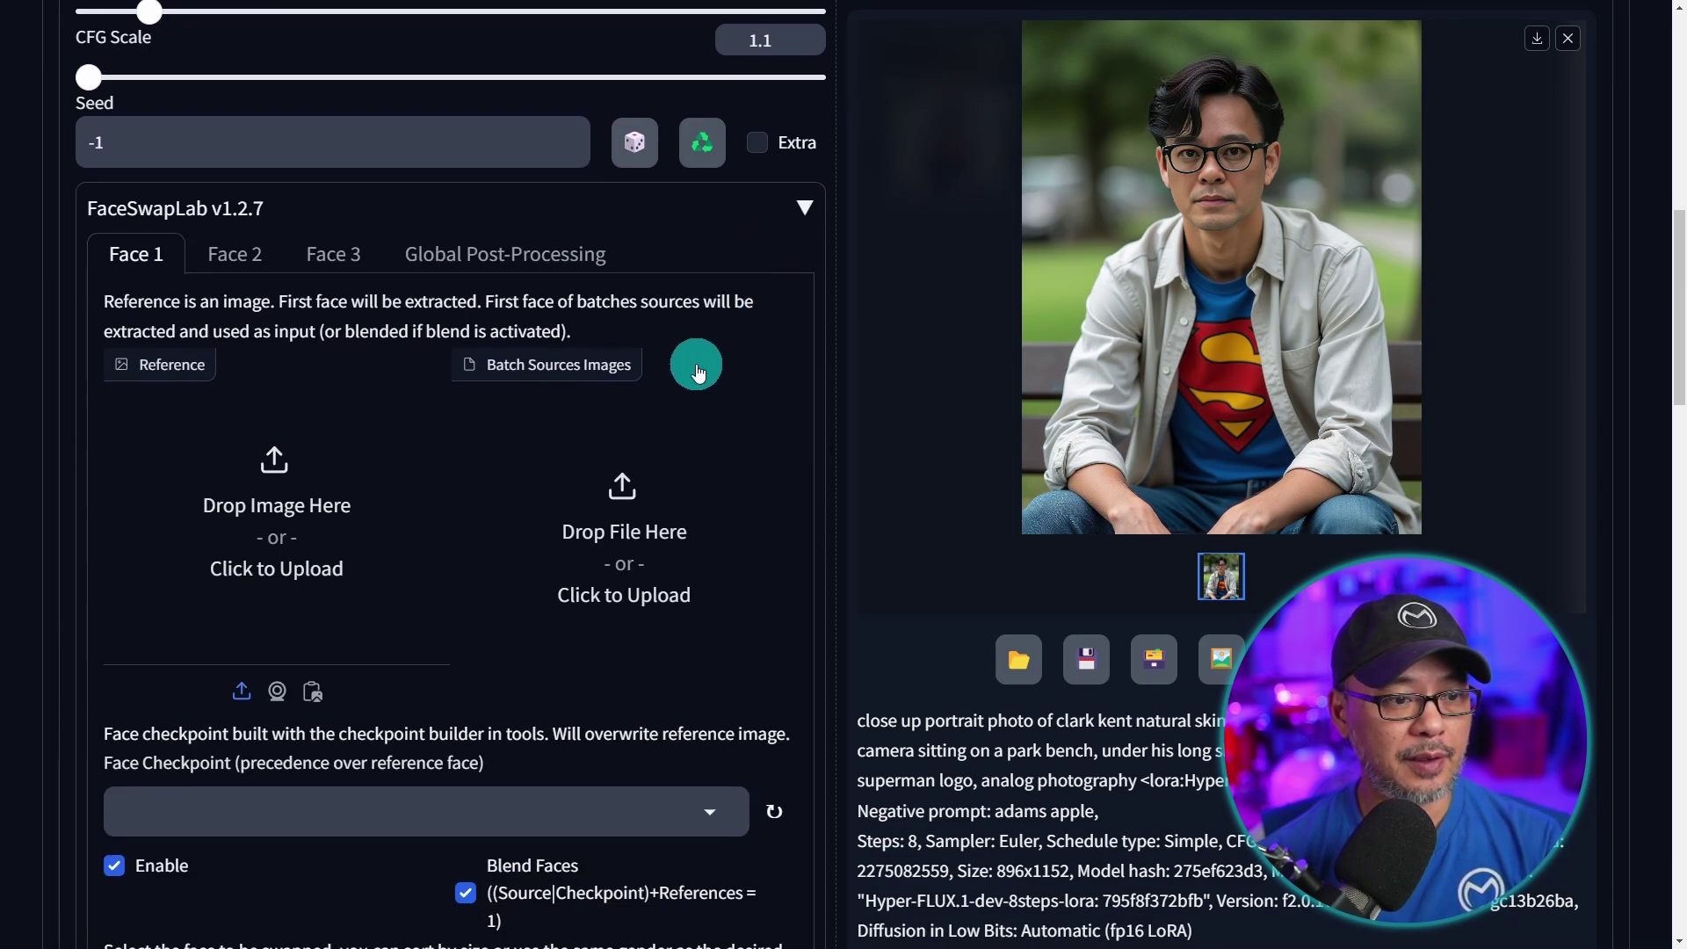
{"action": "scroll", "coordinate": [743, 356], "scroll_direction": "down", "scroll_amount": 2}
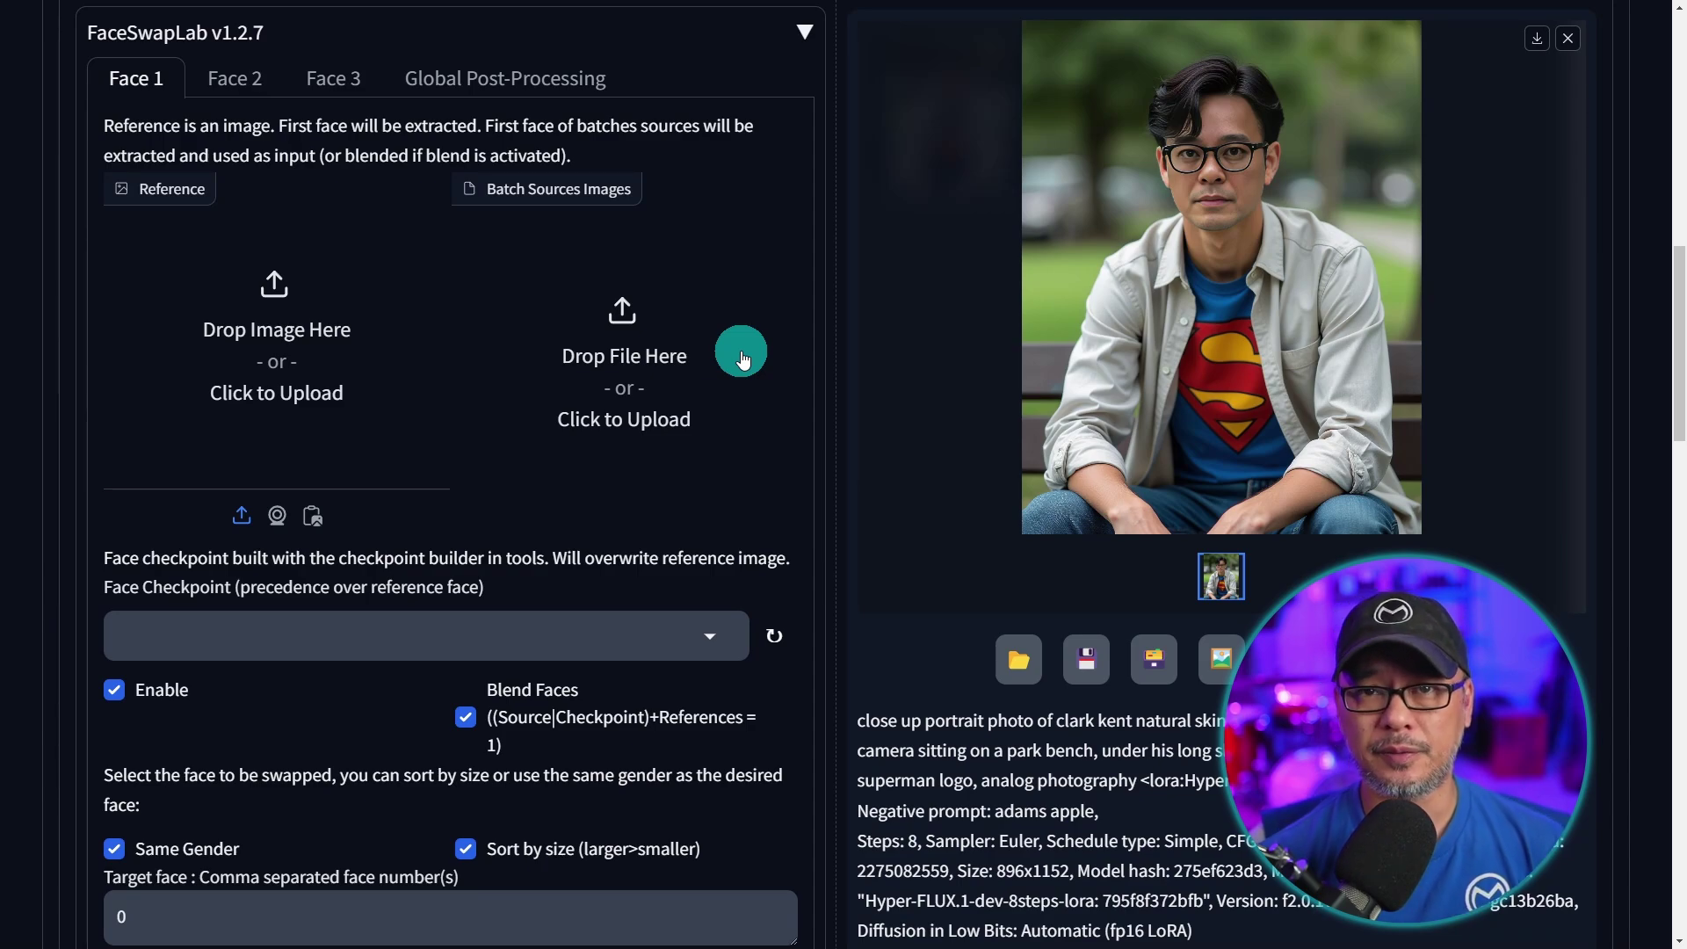
{"action": "left_click", "coordinate": [281, 359]}
{"action": "left_click", "coordinate": [367, 254]}
{"action": "left_click", "coordinate": [1538, 921]}
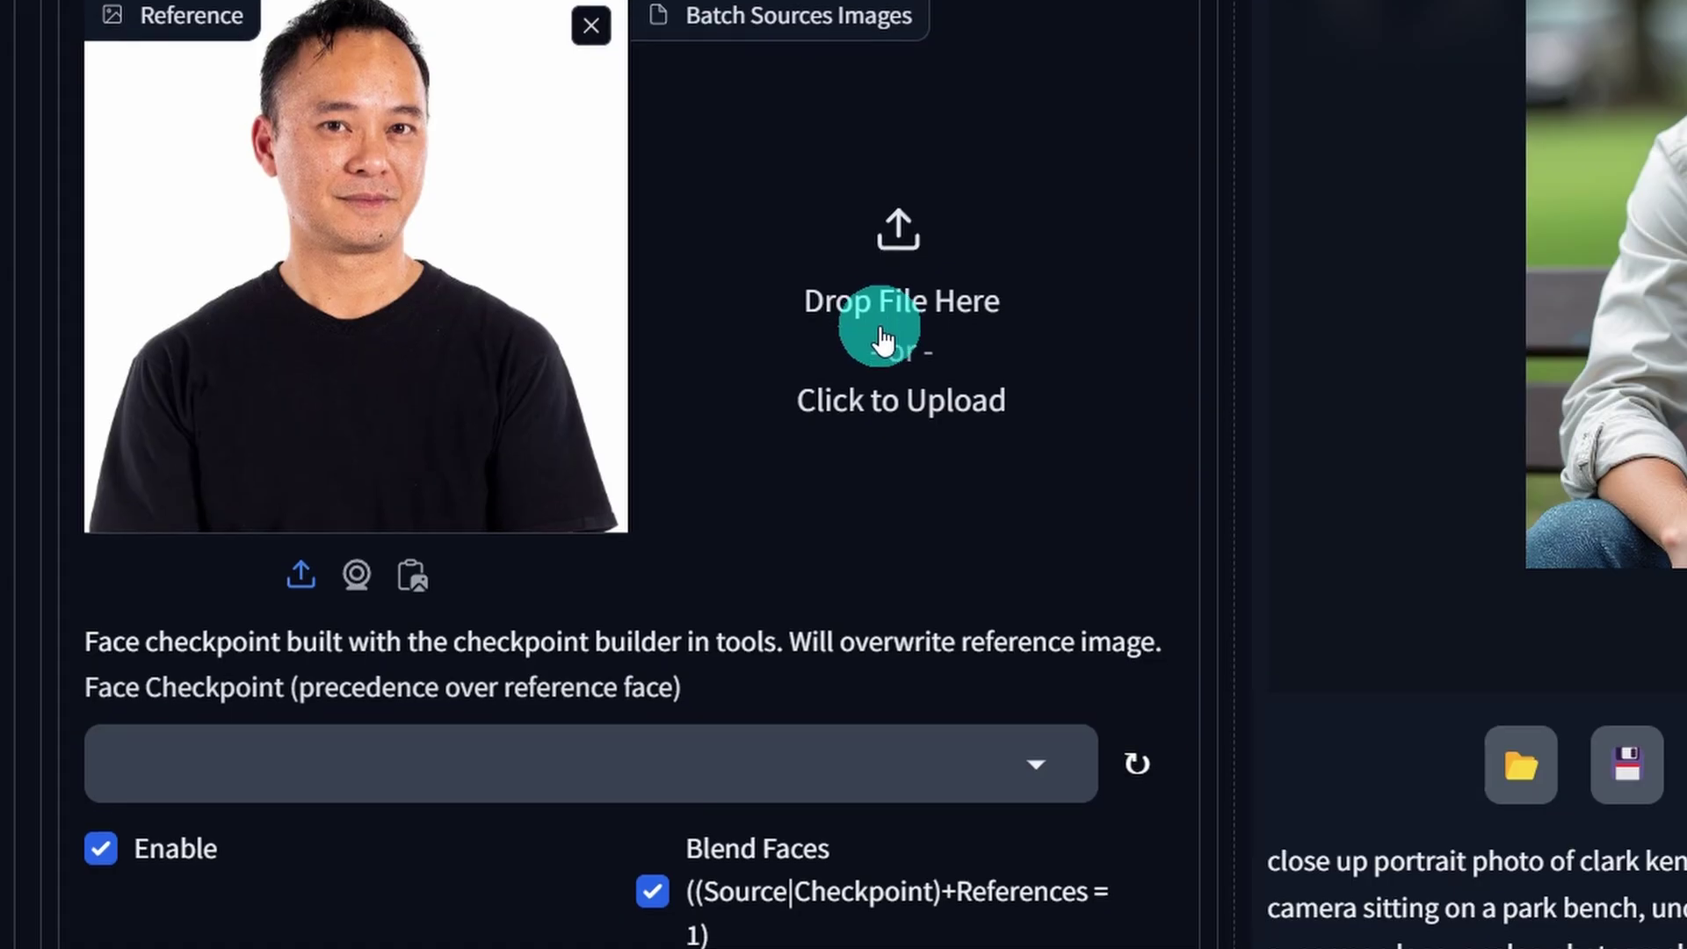
{"action": "scroll", "coordinate": [610, 391], "scroll_direction": "down", "scroll_amount": 5}
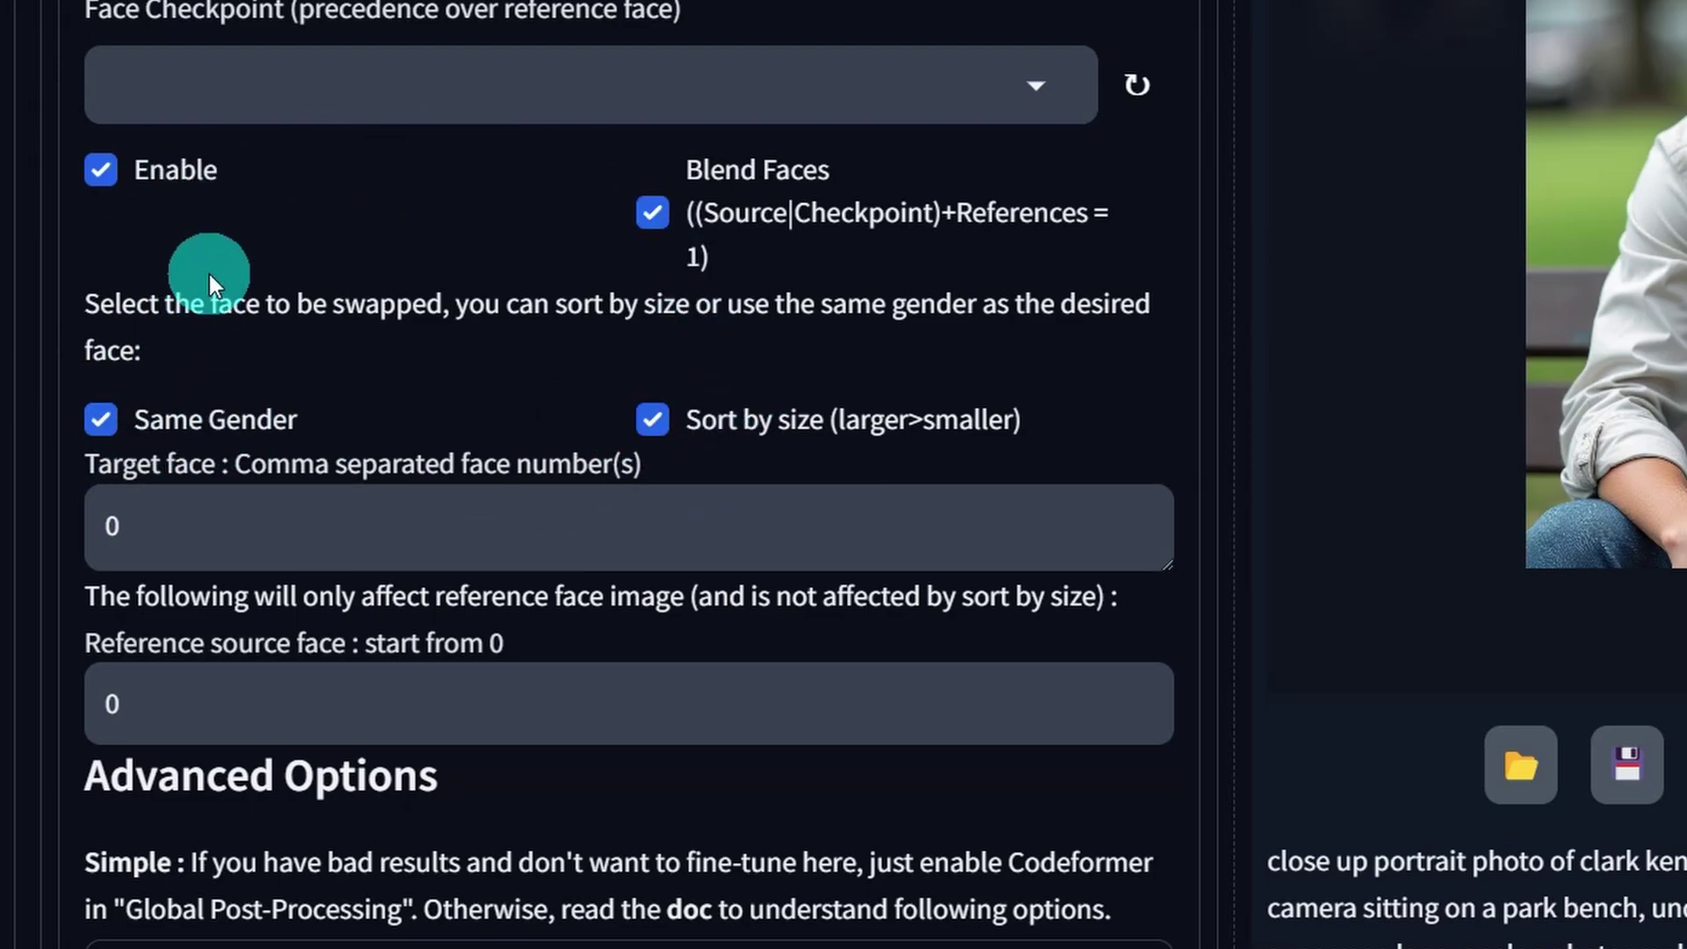
Step: Open Global Post-Processing, confirm the CodeFormer weight of 0.7, and review the Upscaler list unchanged
{"action": "scroll", "coordinate": [809, 482], "scroll_direction": "up", "scroll_amount": 15}
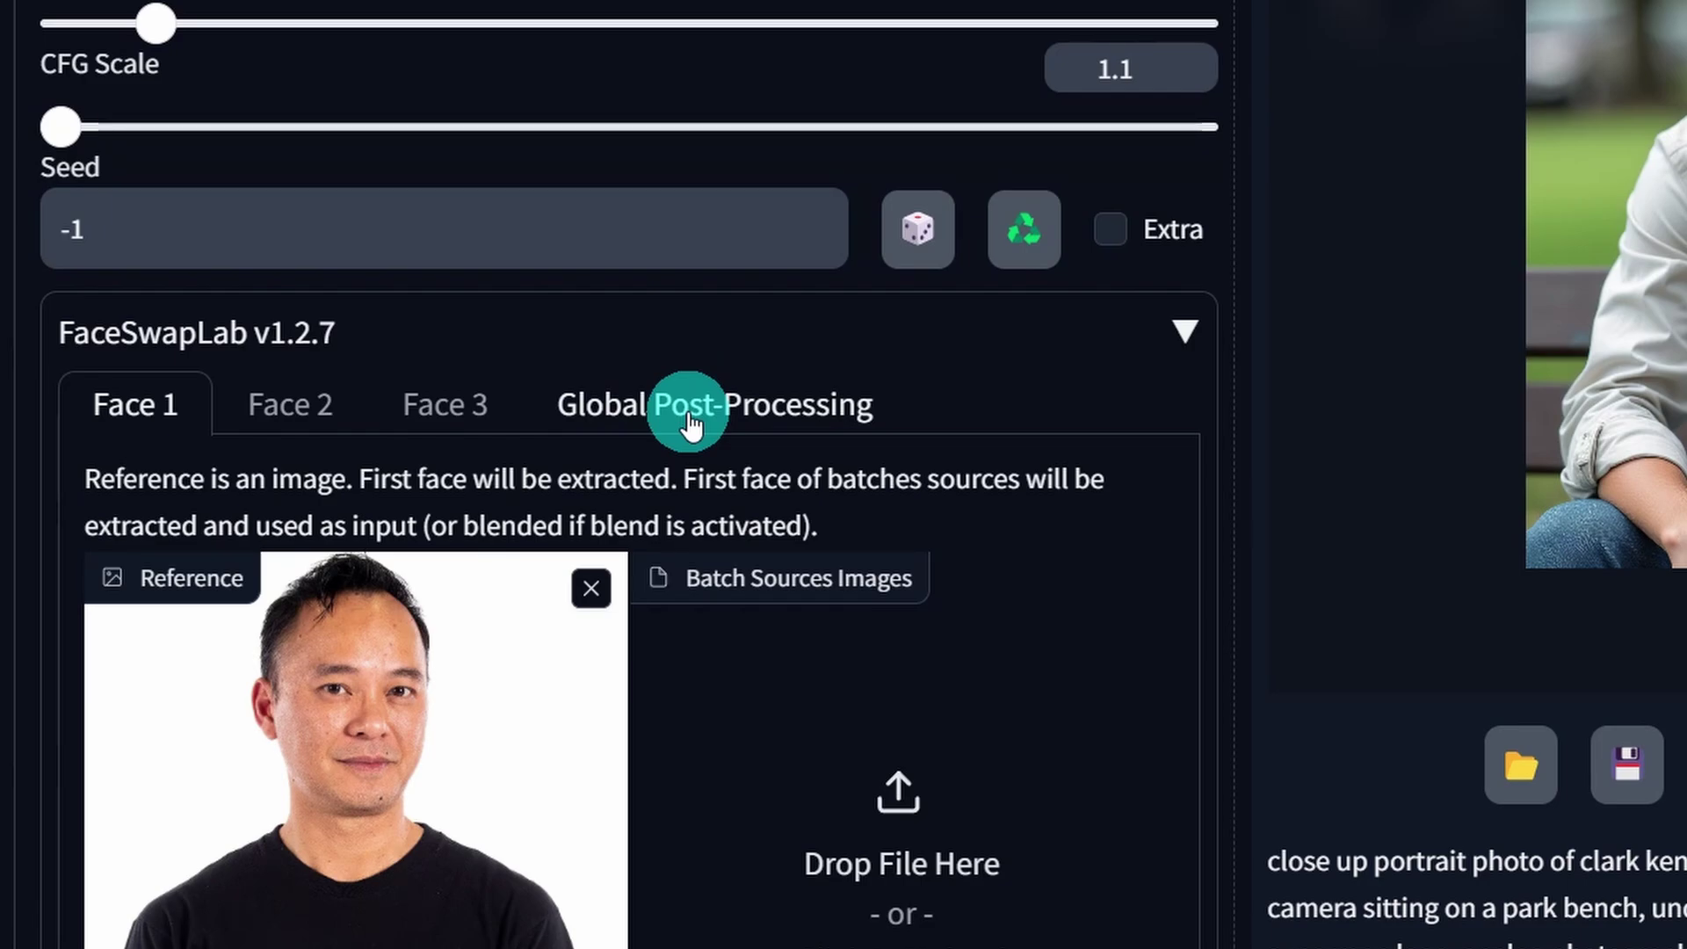
{"action": "left_click", "coordinate": [688, 413]}
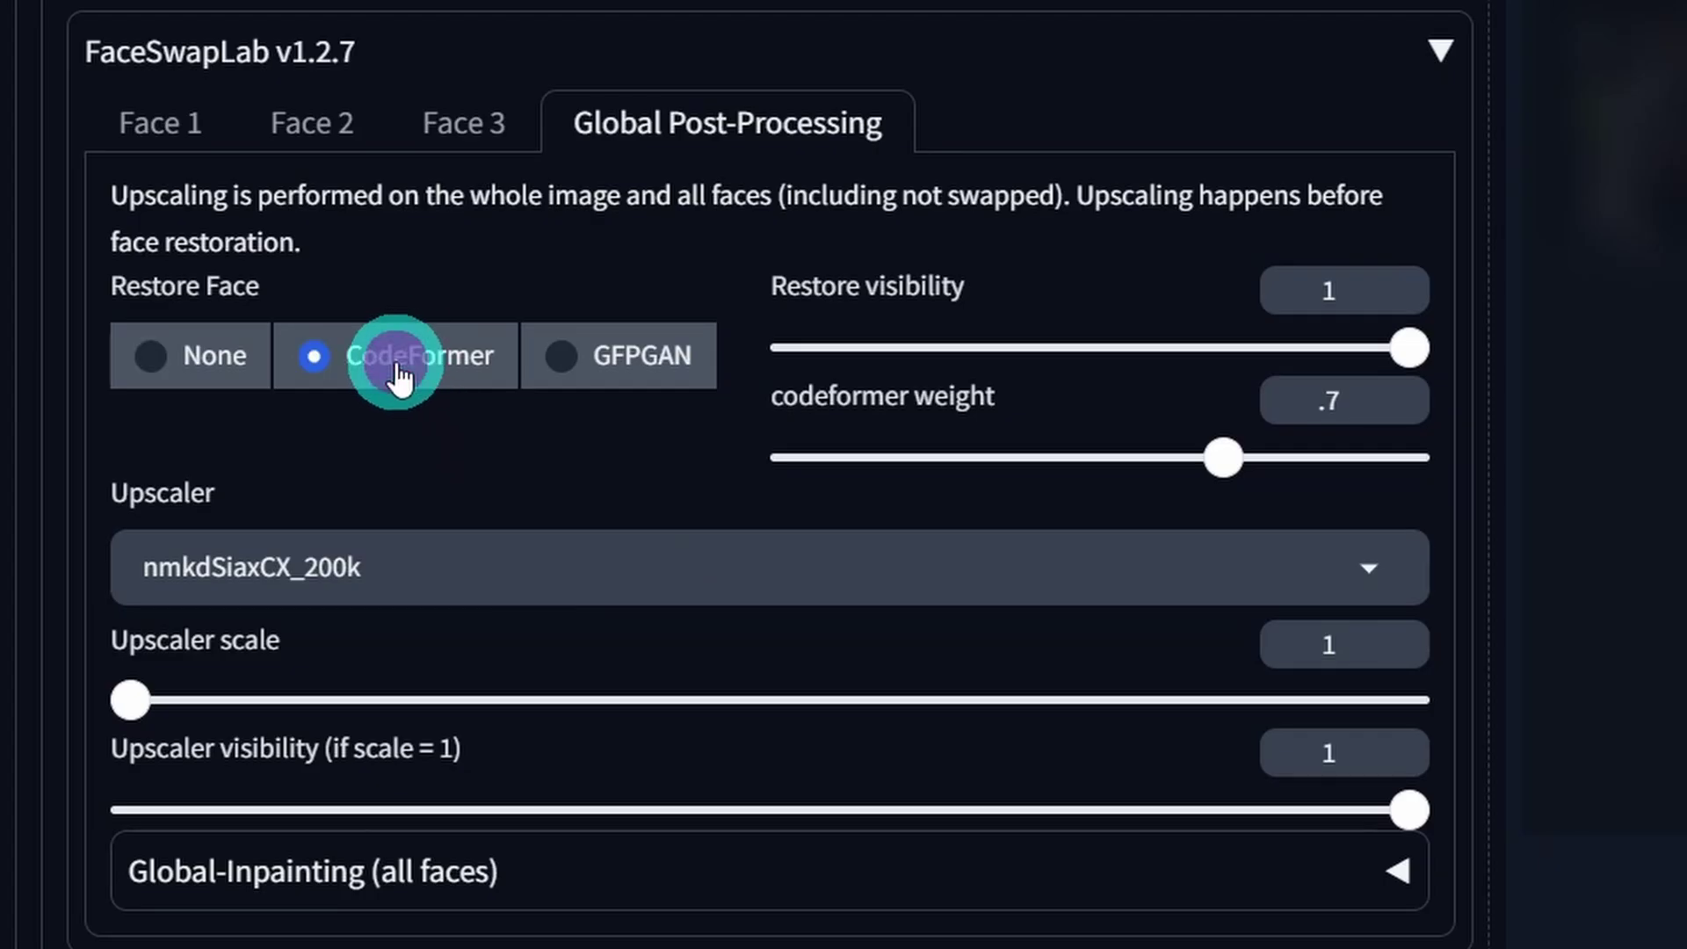
{"action": "left_click", "coordinate": [1370, 402]}
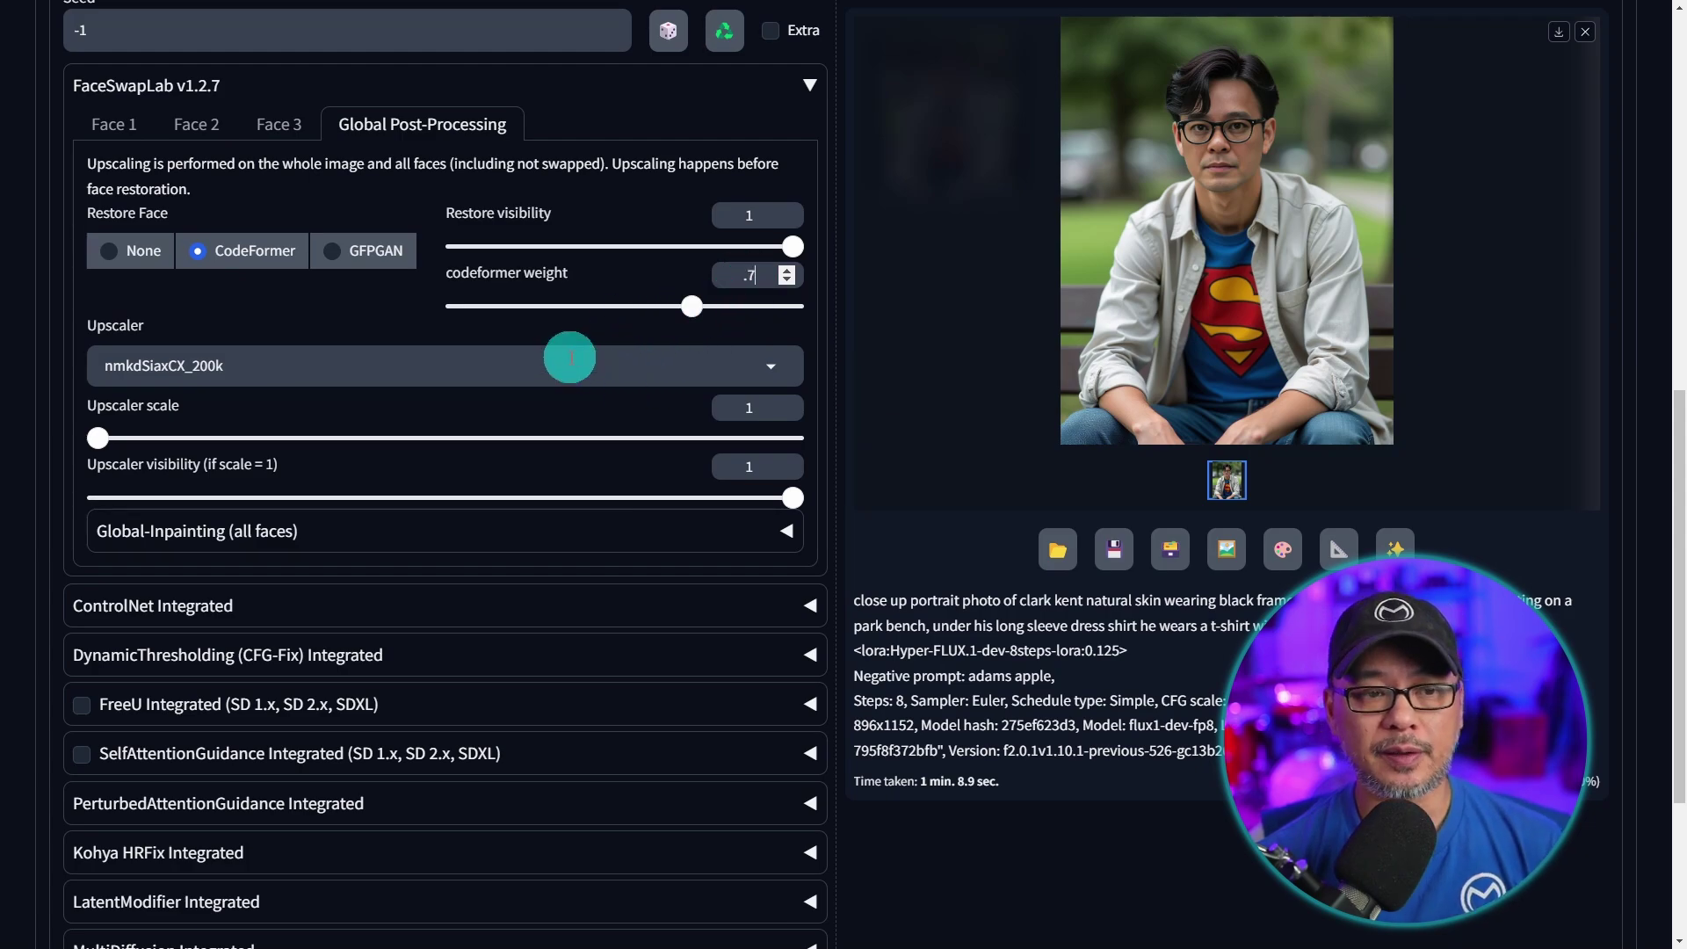
{"action": "left_click", "coordinate": [393, 356]}
{"action": "left_click", "coordinate": [301, 404]}
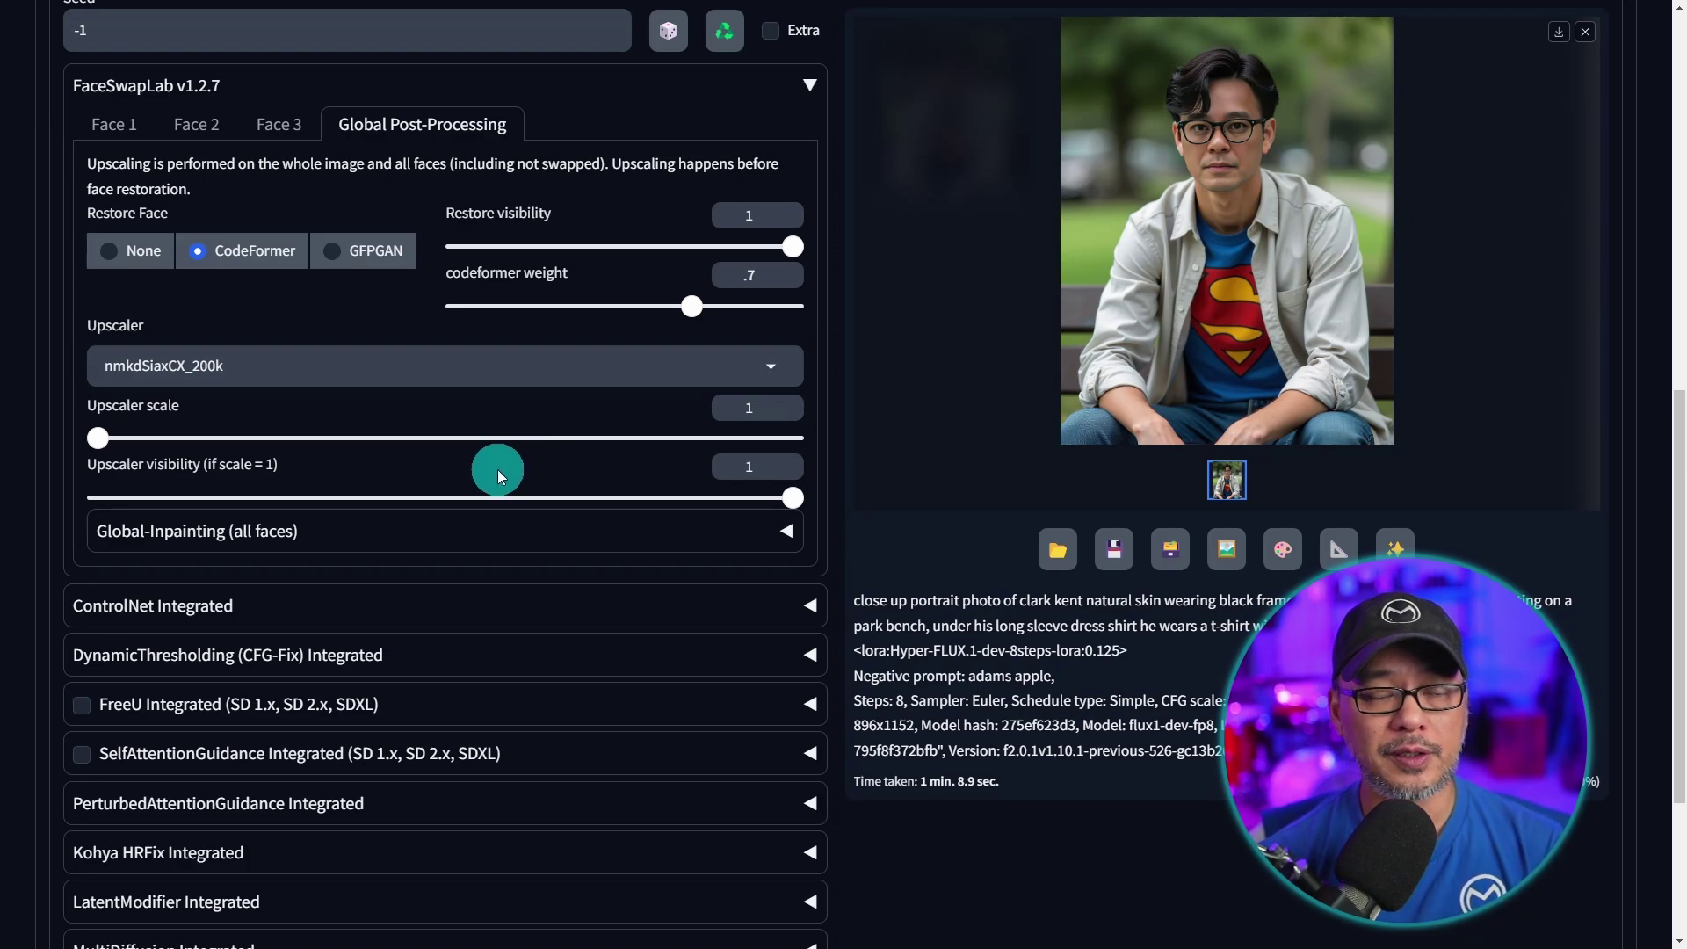
{"action": "scroll", "coordinate": [497, 473], "scroll_direction": "up", "scroll_amount": 2}
{"action": "scroll", "coordinate": [495, 477], "scroll_direction": "up", "scroll_amount": 8}
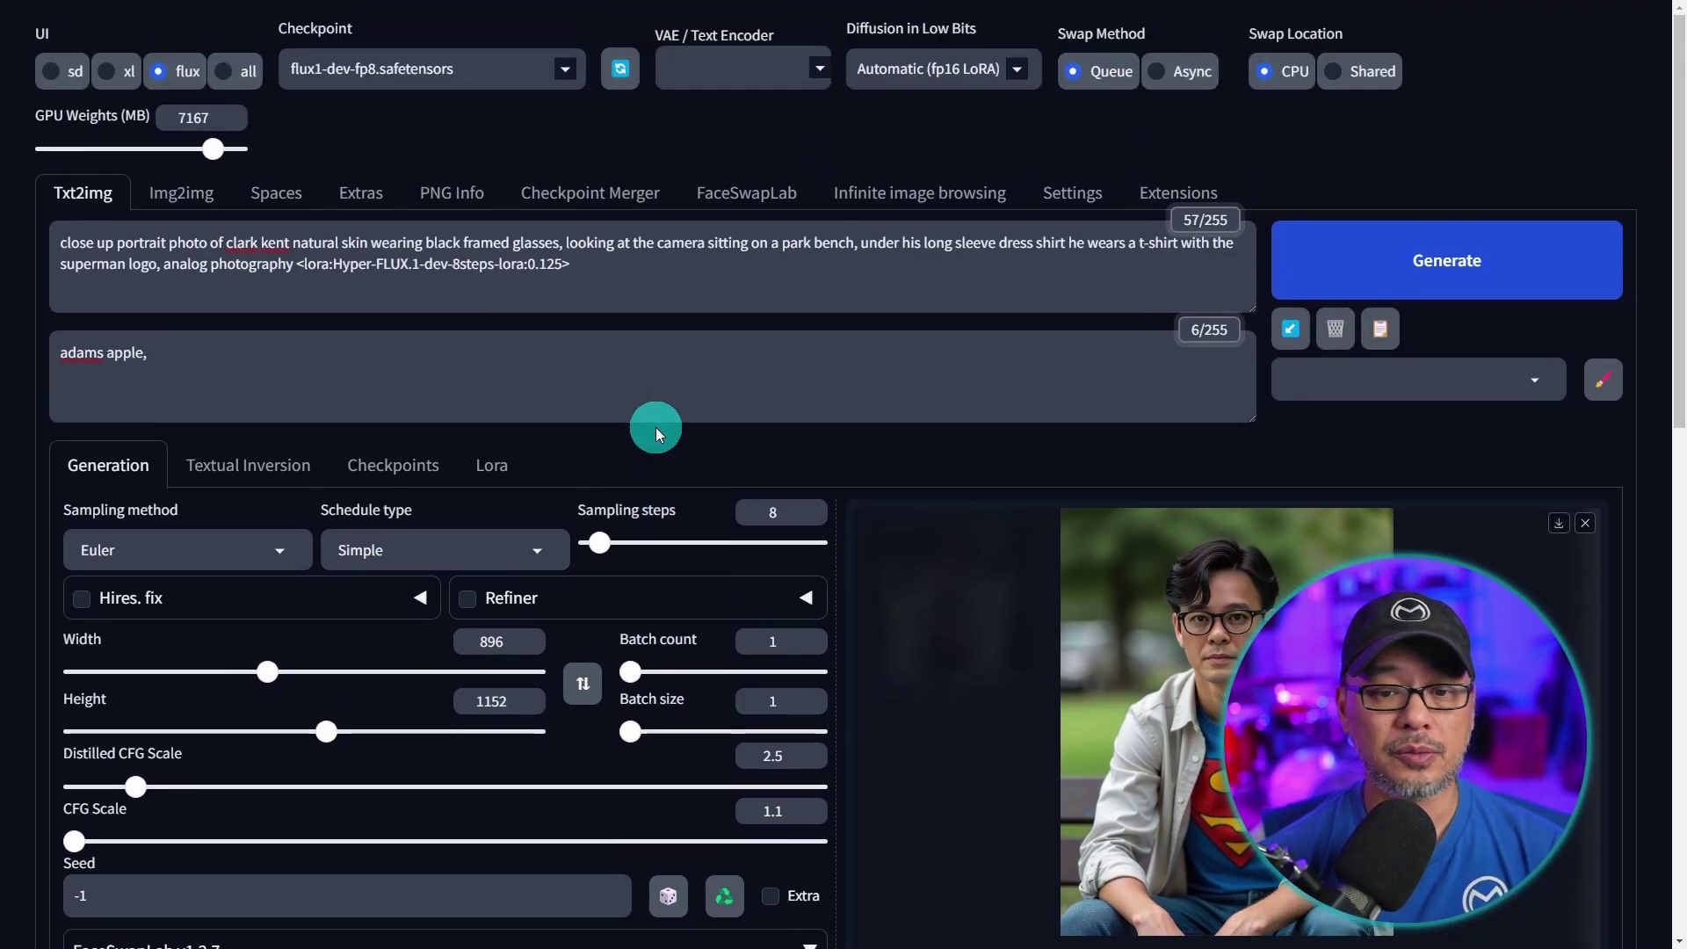
{"action": "left_click", "coordinate": [1189, 576]}
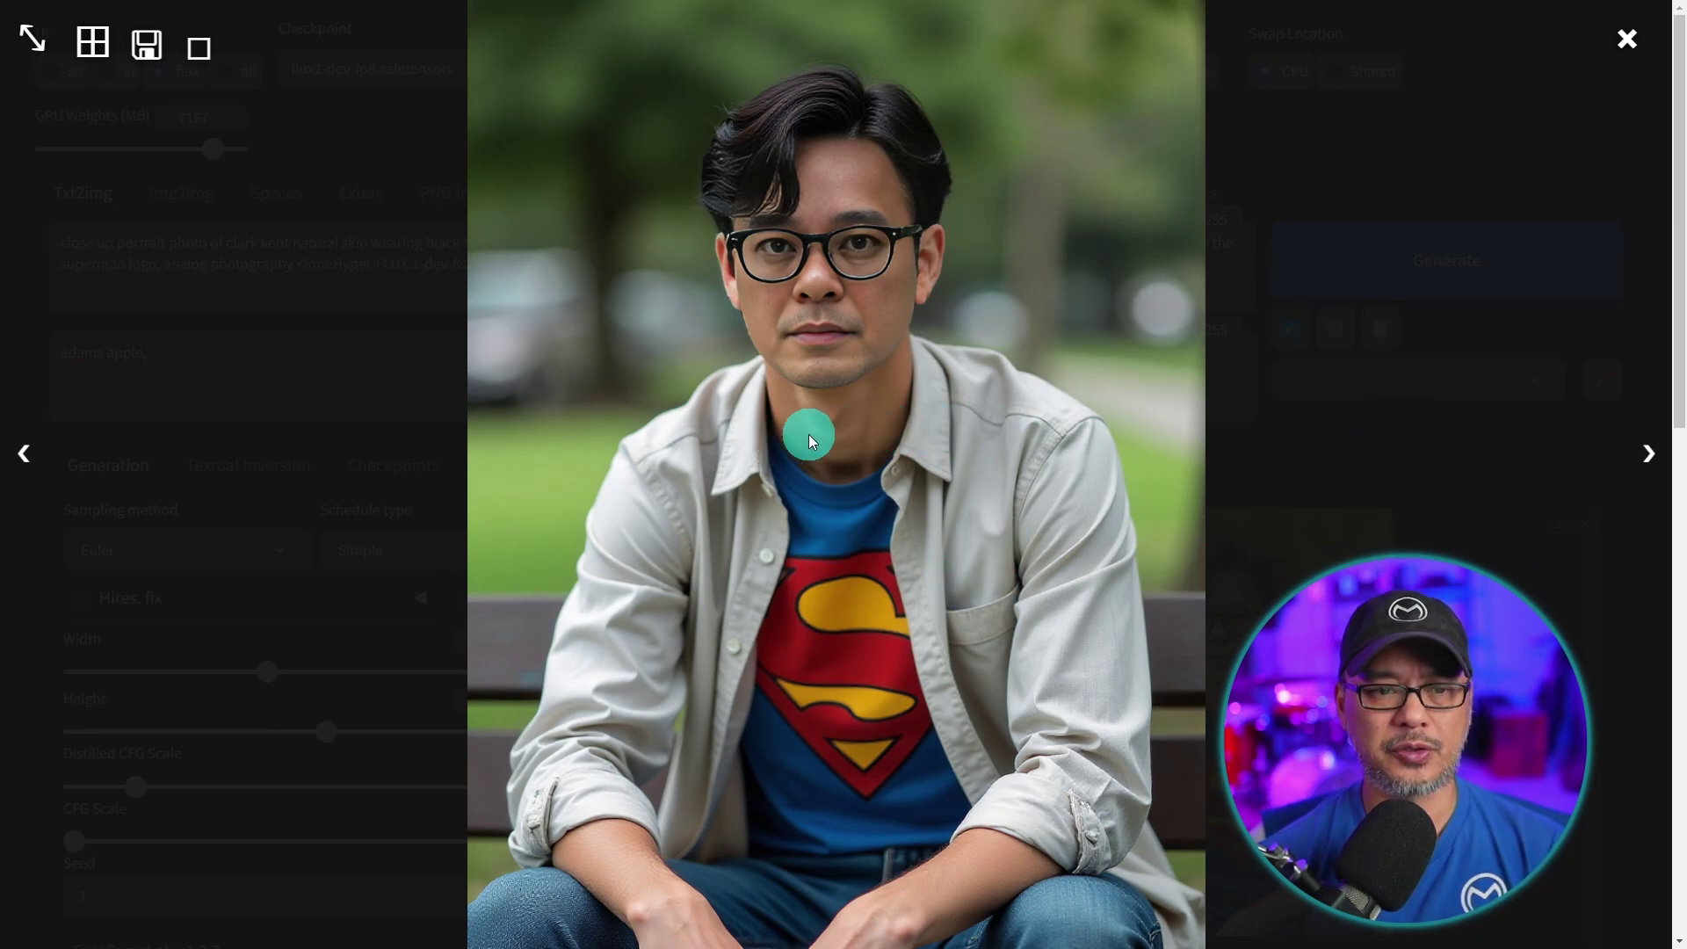
{"action": "left_click", "coordinate": [1526, 573]}
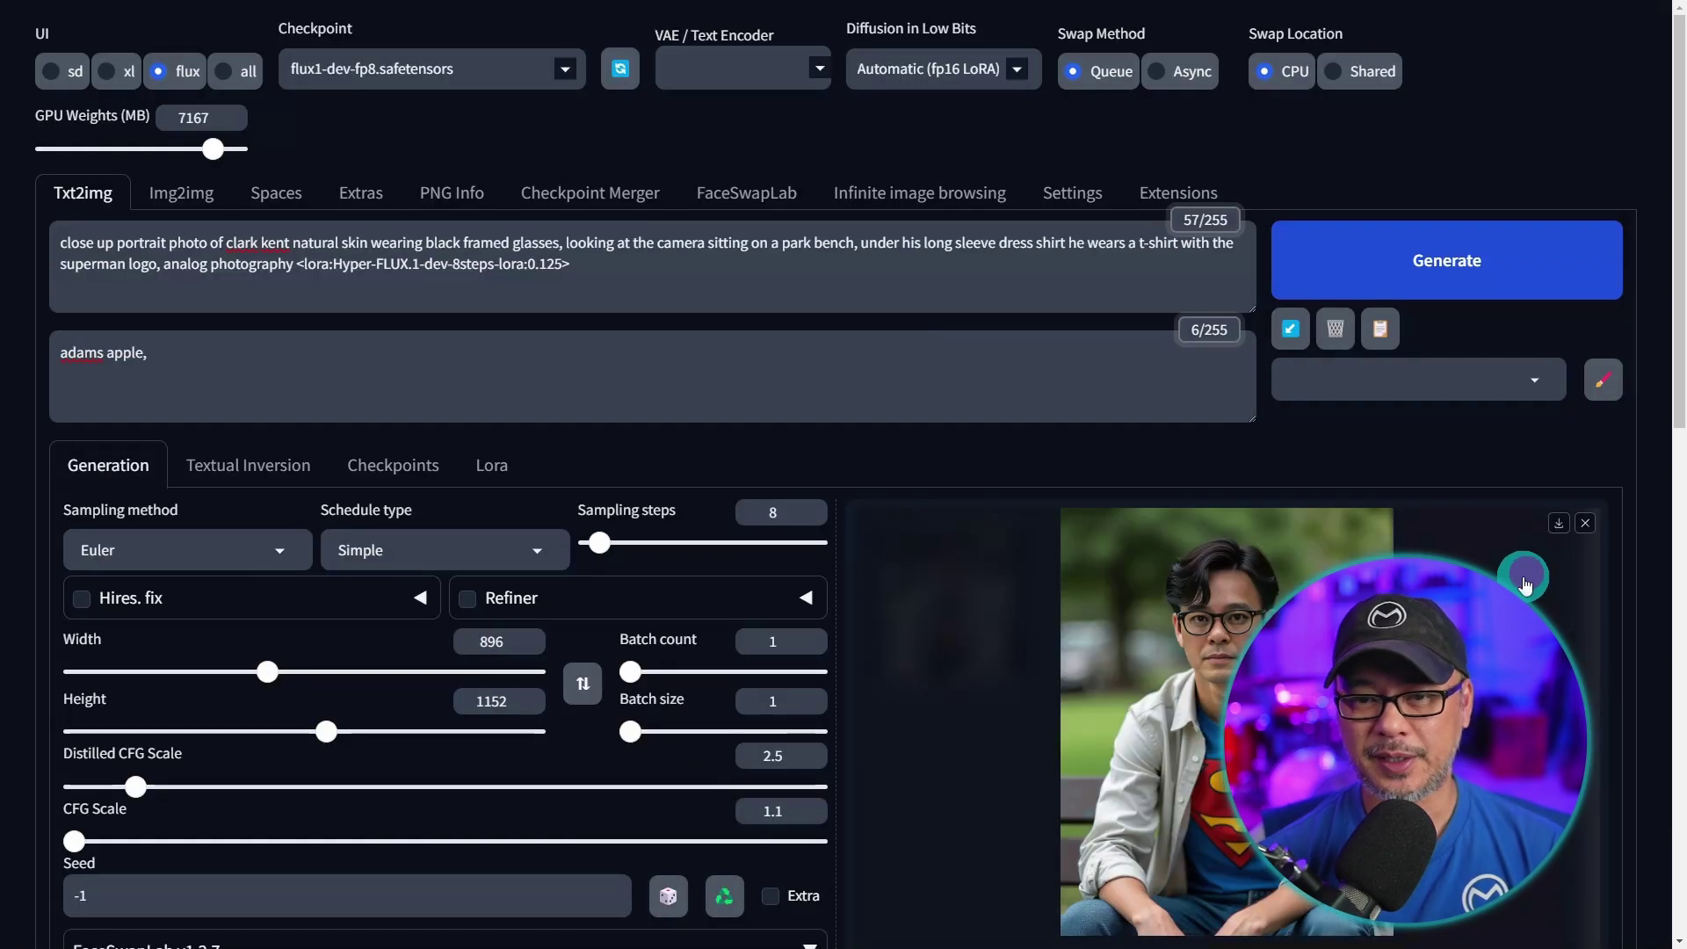
Step: Generate the face-swapped Clark Kent park-bench portrait and preview it full screen
{"action": "left_click", "coordinate": [1299, 266]}
{"action": "scroll", "coordinate": [1562, 640], "scroll_direction": "down", "scroll_amount": 2}
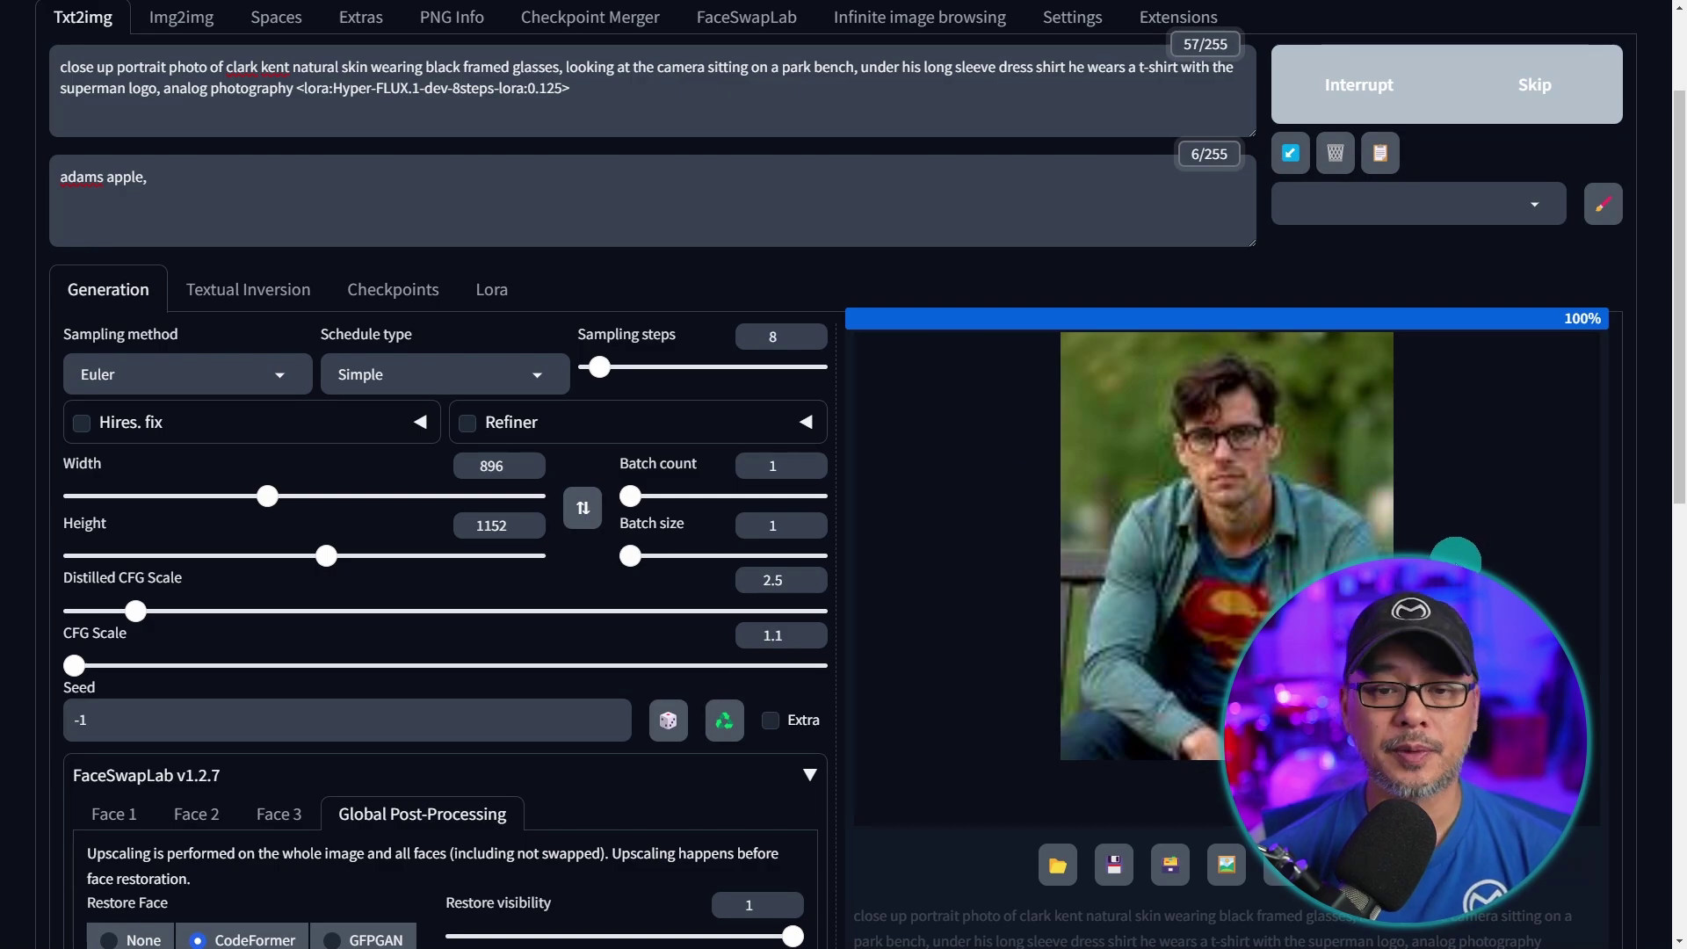
{"action": "left_click", "coordinate": [1479, 538]}
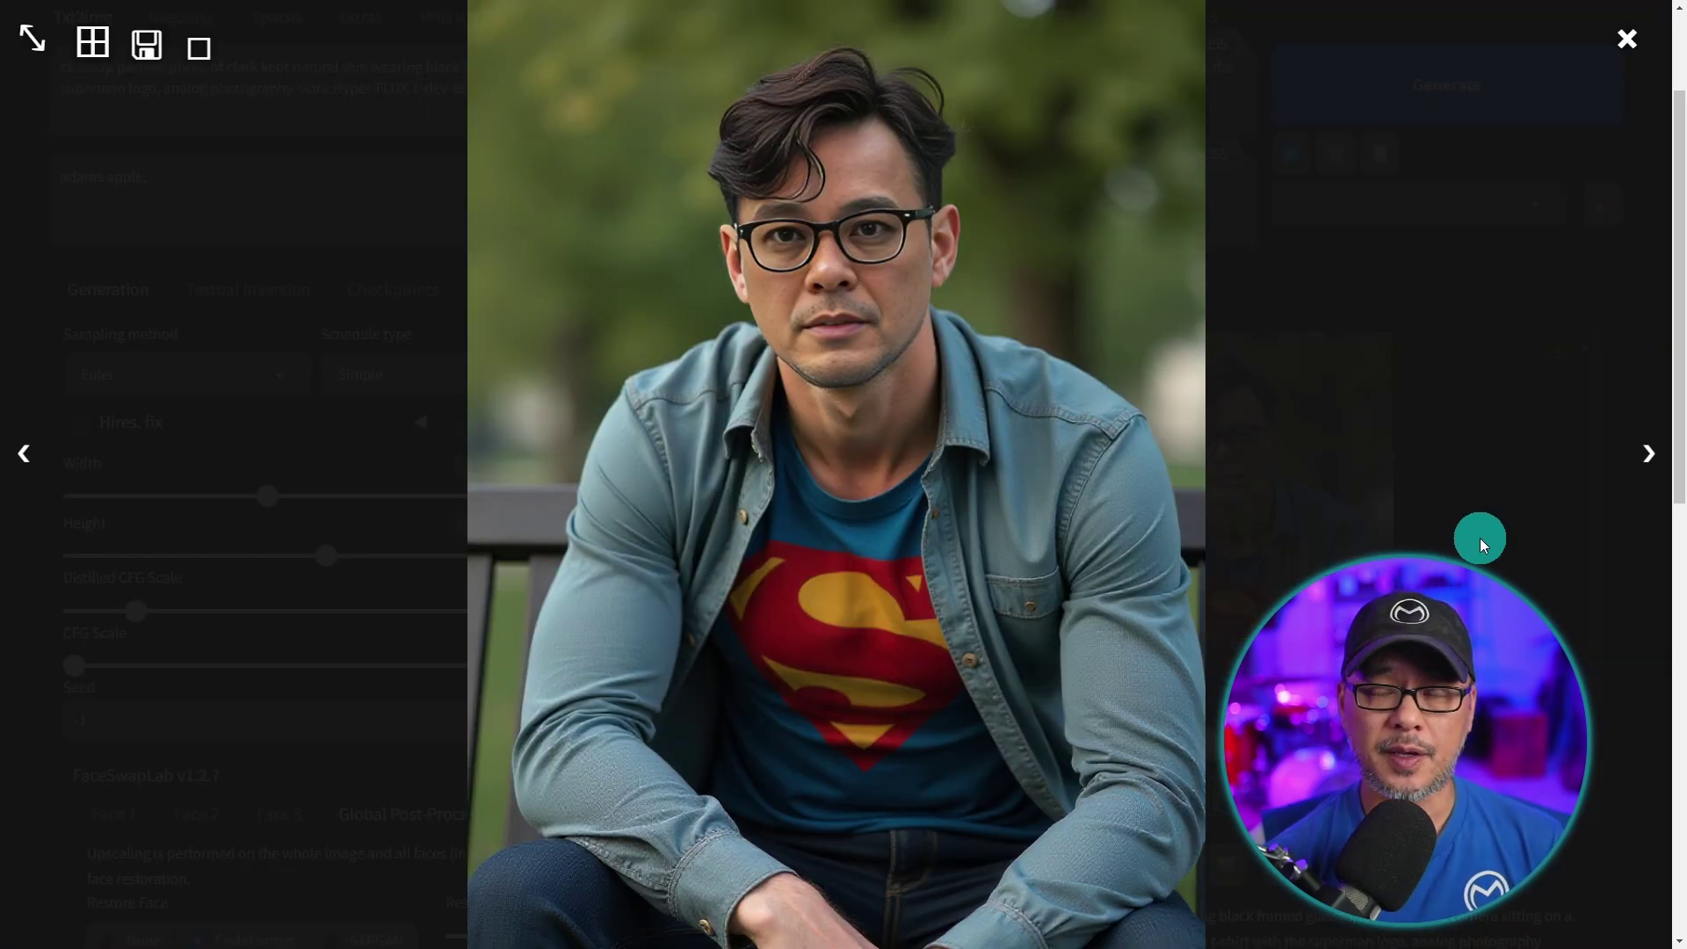
{"action": "left_click", "coordinate": [992, 387]}
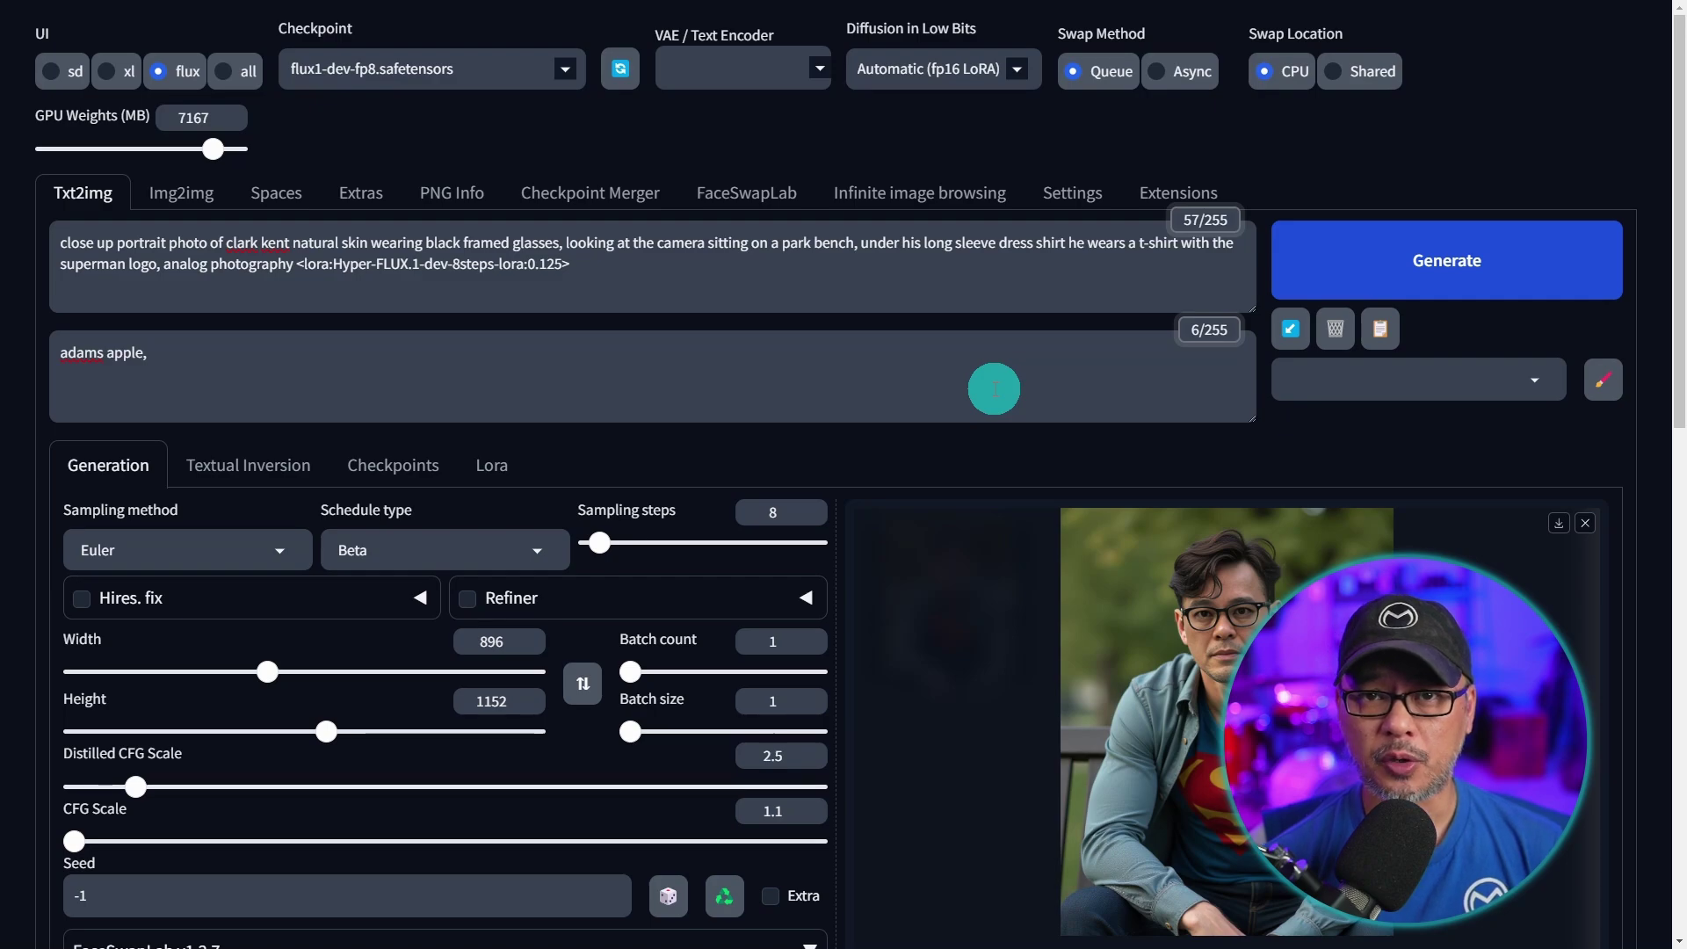
Step: Set Global Post-Processing's Restore Face to None, then return to the Face 1 tab's options
{"action": "scroll", "coordinate": [515, 476], "scroll_direction": "down", "scroll_amount": 5}
{"action": "scroll", "coordinate": [496, 476], "scroll_direction": "down", "scroll_amount": 3}
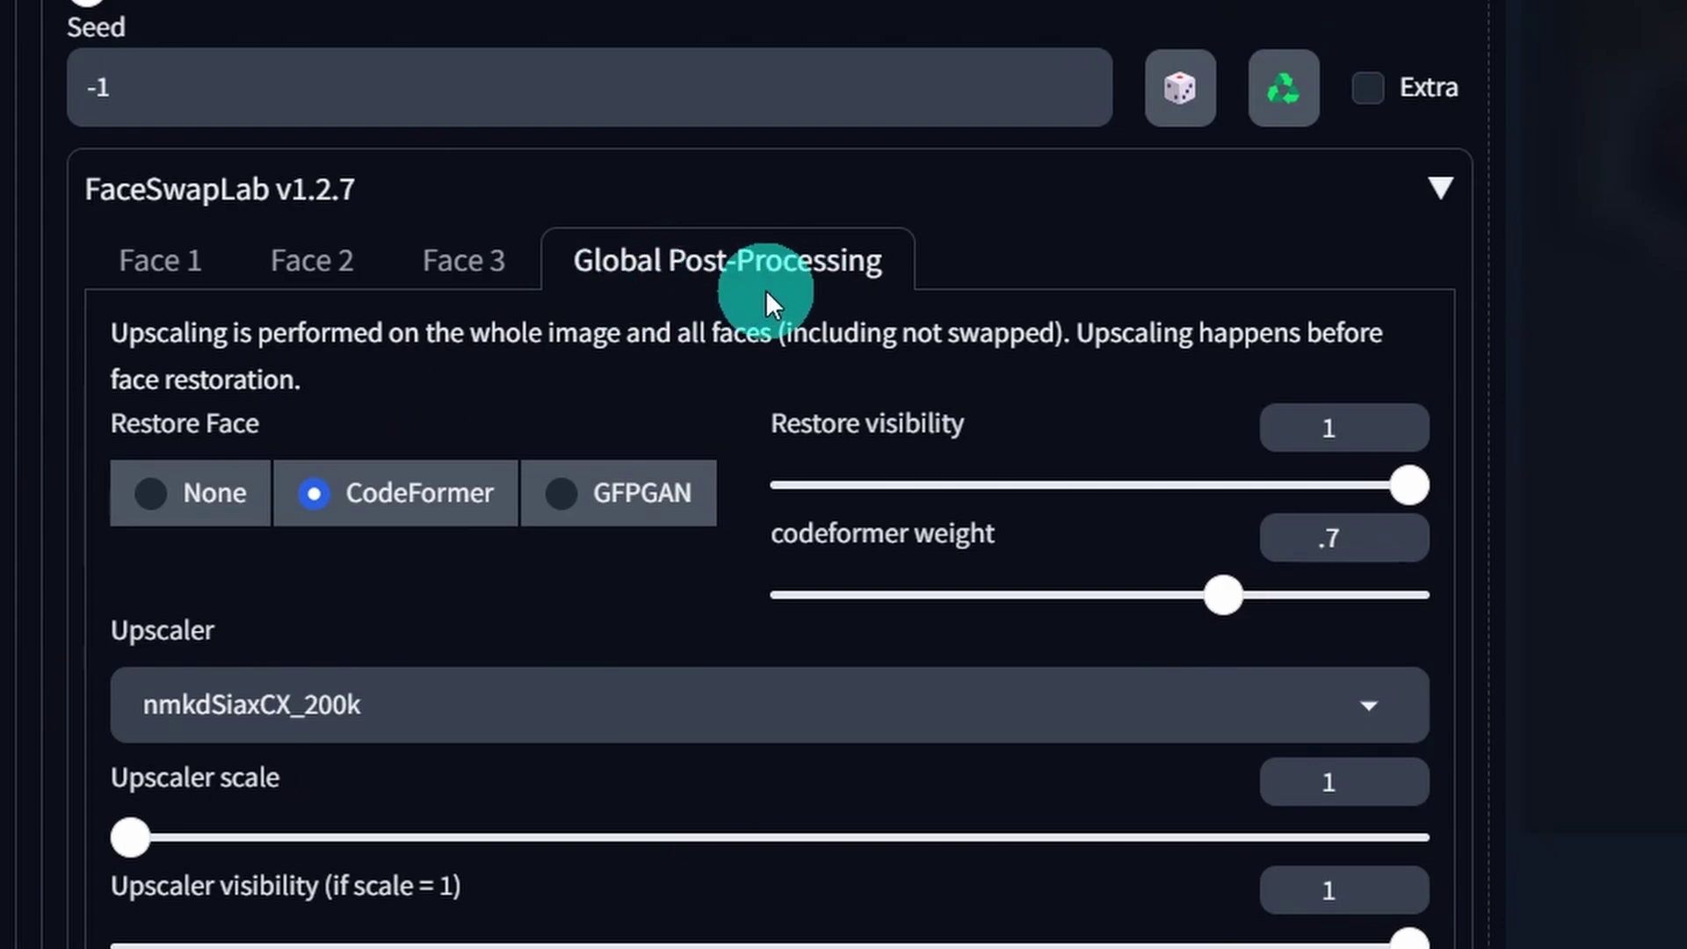
{"action": "left_click", "coordinate": [174, 499]}
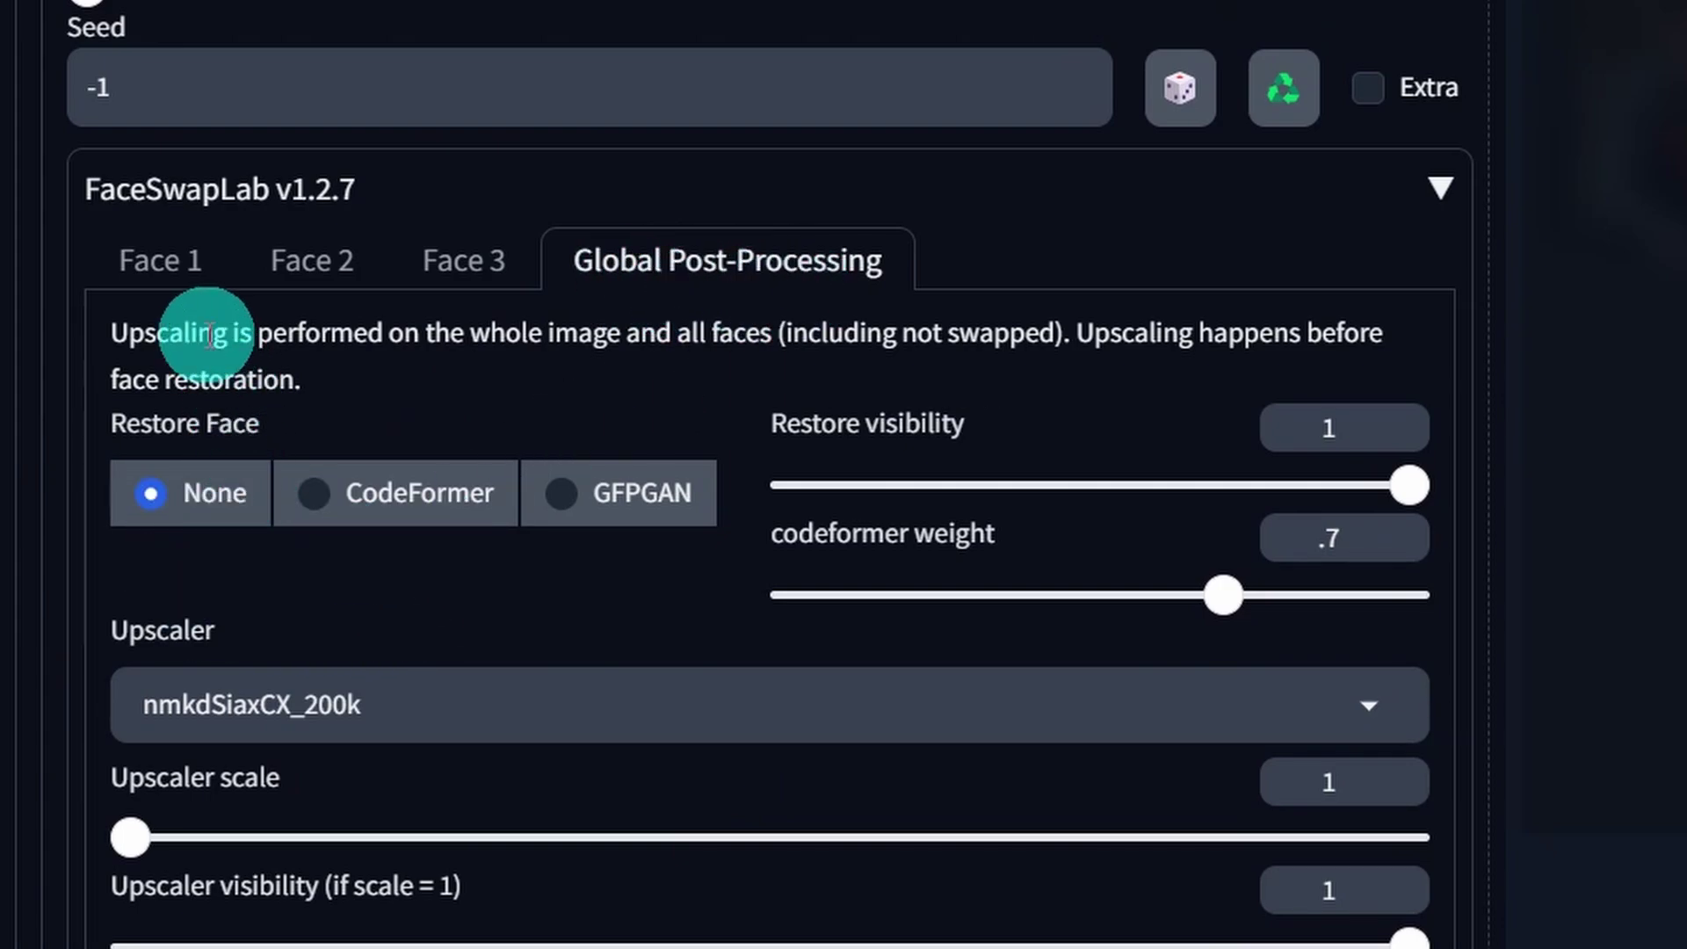
{"action": "left_click", "coordinate": [158, 275]}
{"action": "scroll", "coordinate": [425, 564], "scroll_direction": "down", "scroll_amount": 5}
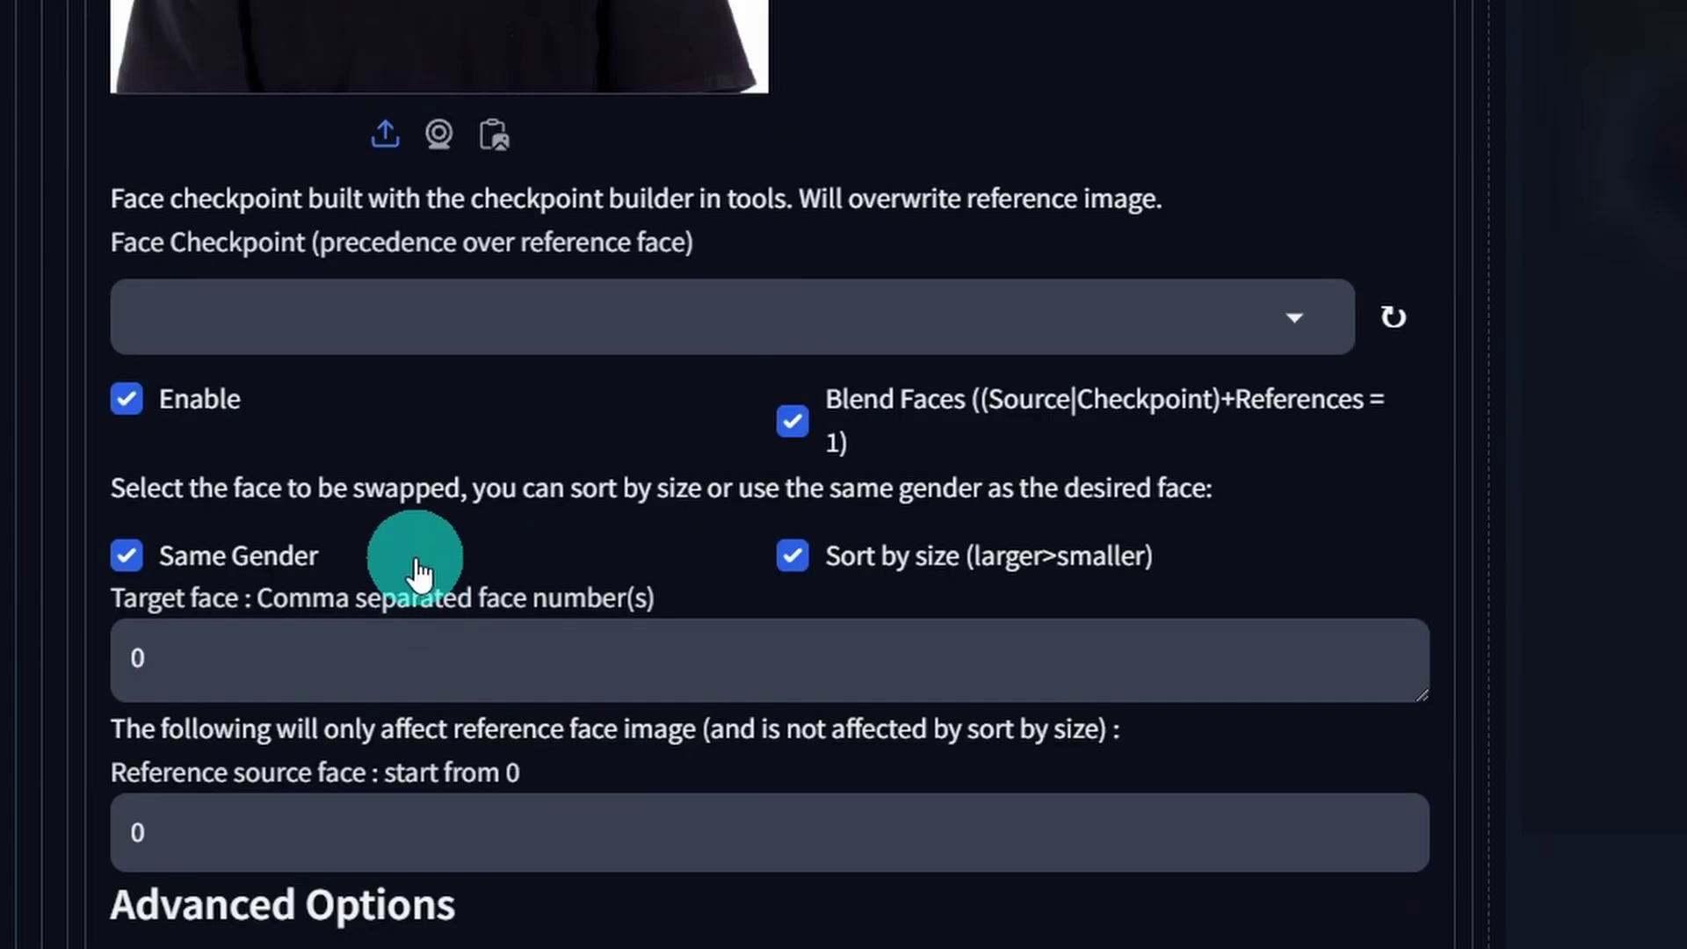
{"action": "scroll", "coordinate": [721, 556], "scroll_direction": "down", "scroll_amount": 5}
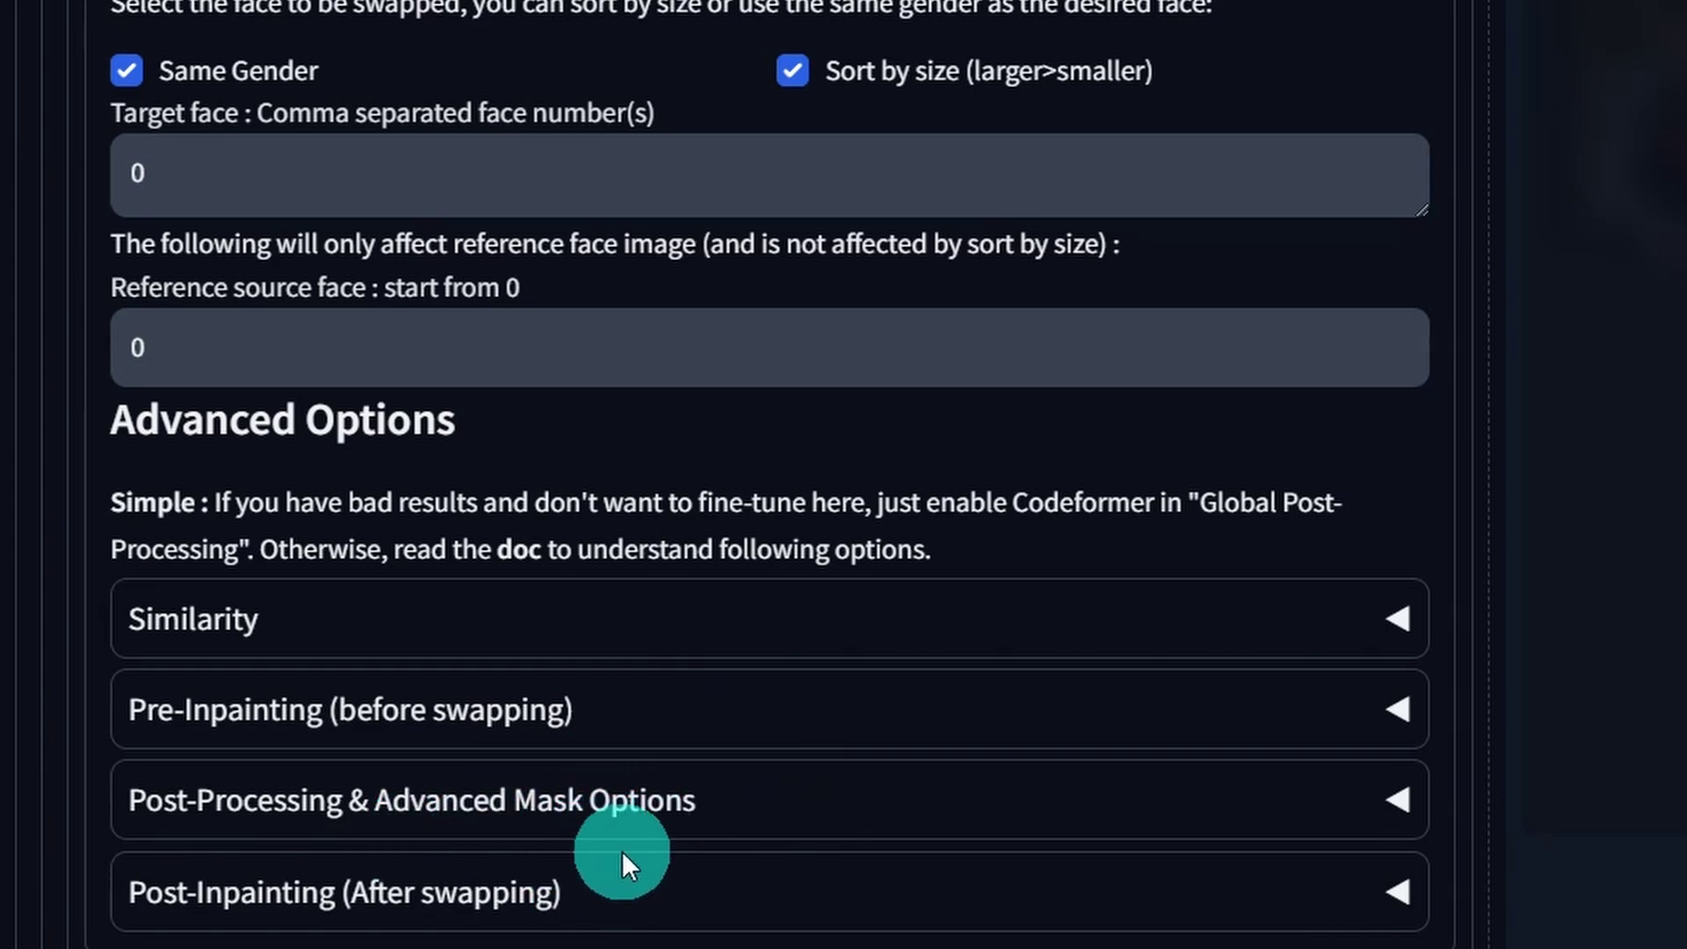
Step: Expand the 'Post-Processing & Advanced Mask Options' accordion and review its settings
{"action": "left_click", "coordinate": [1403, 800]}
{"action": "scroll", "coordinate": [1031, 640], "scroll_direction": "down", "scroll_amount": 5}
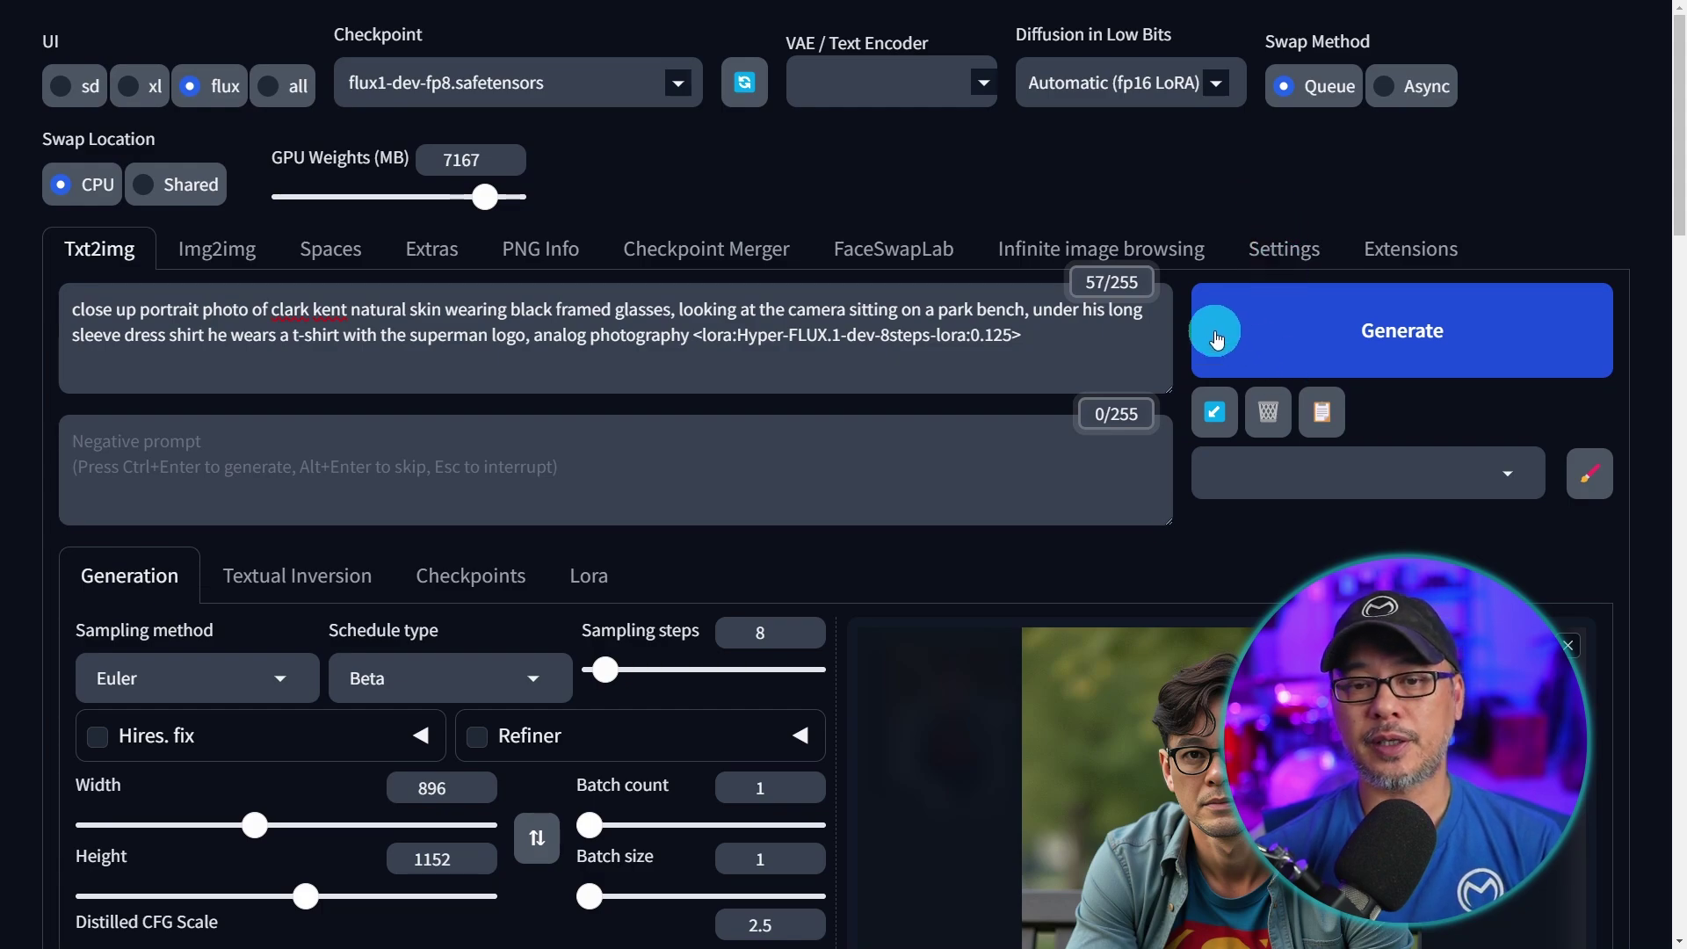
Step: Generate another face-swapped Clark Kent portrait and open the result in the lightbox
{"action": "left_click", "coordinate": [1215, 336]}
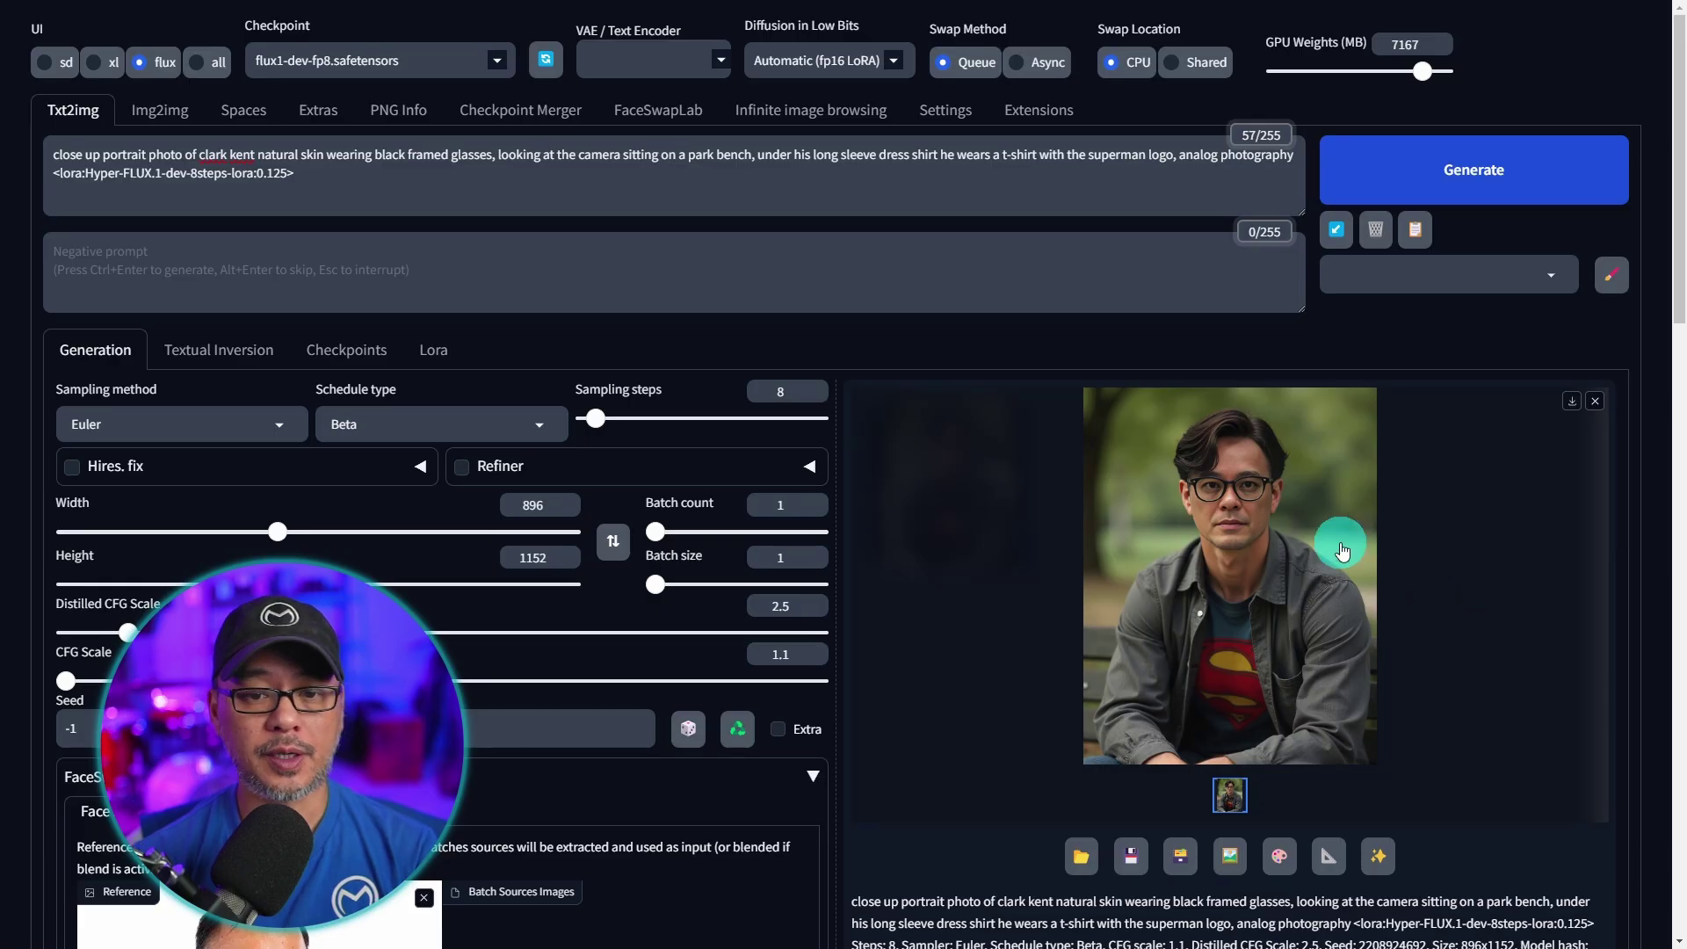
{"action": "left_click", "coordinate": [1281, 501]}
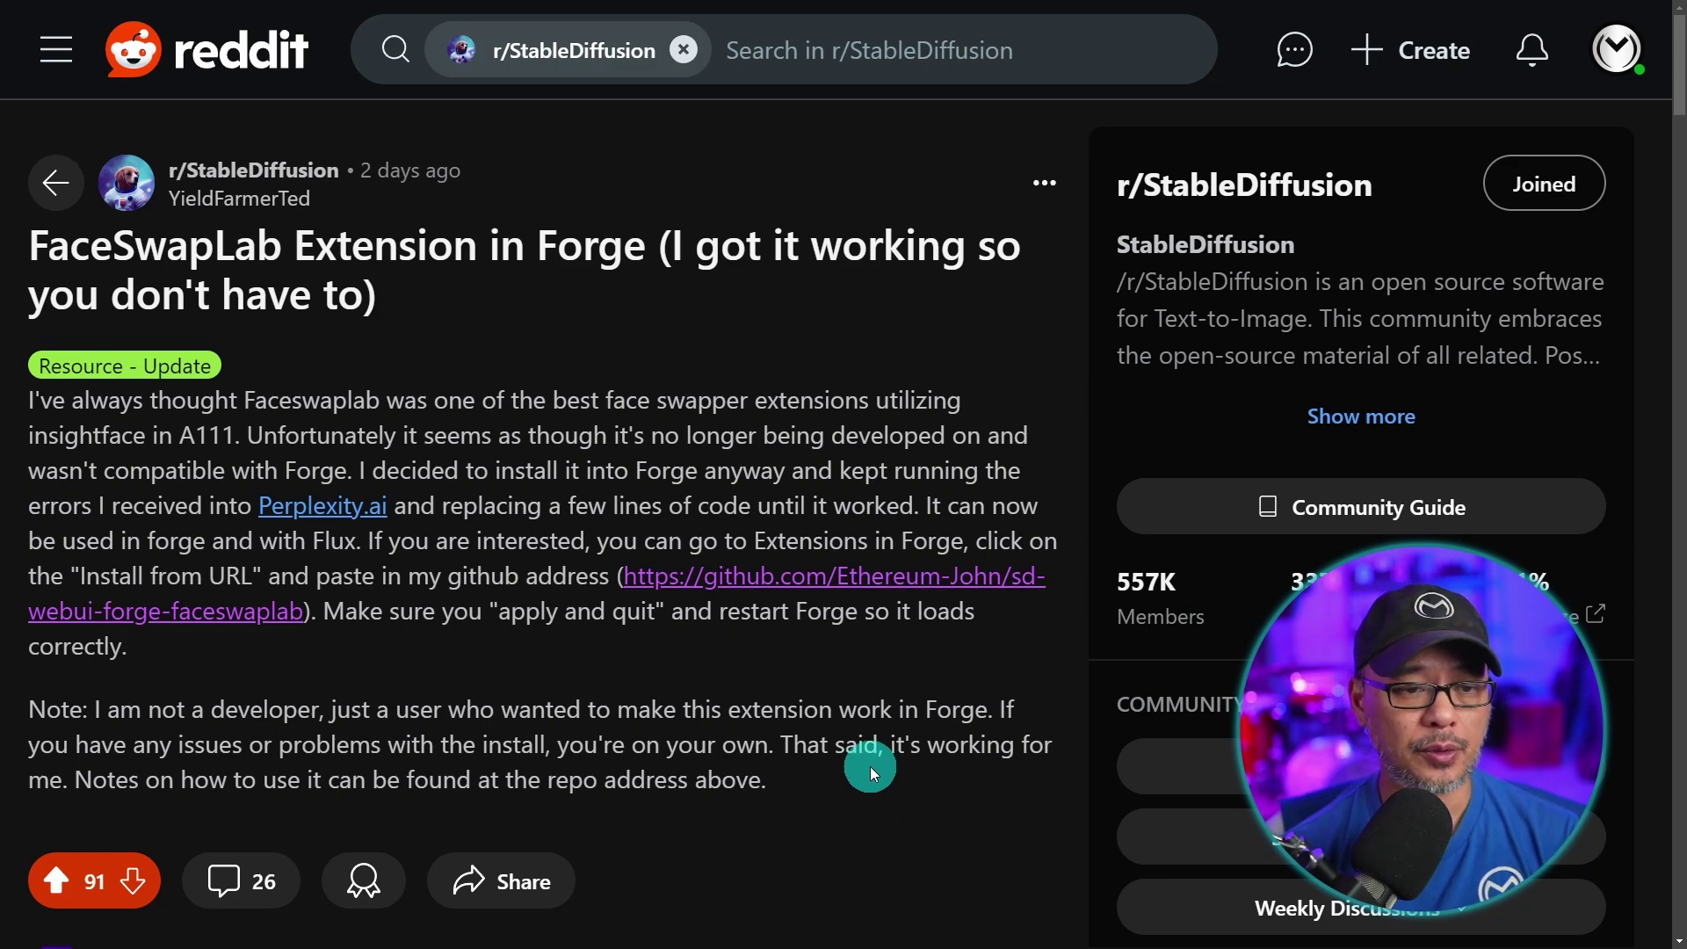
Step: Scroll down the Reddit post and highlight the author's 'Note:' paragraph
{"action": "scroll", "coordinate": [773, 656], "scroll_direction": "down", "scroll_amount": 4}
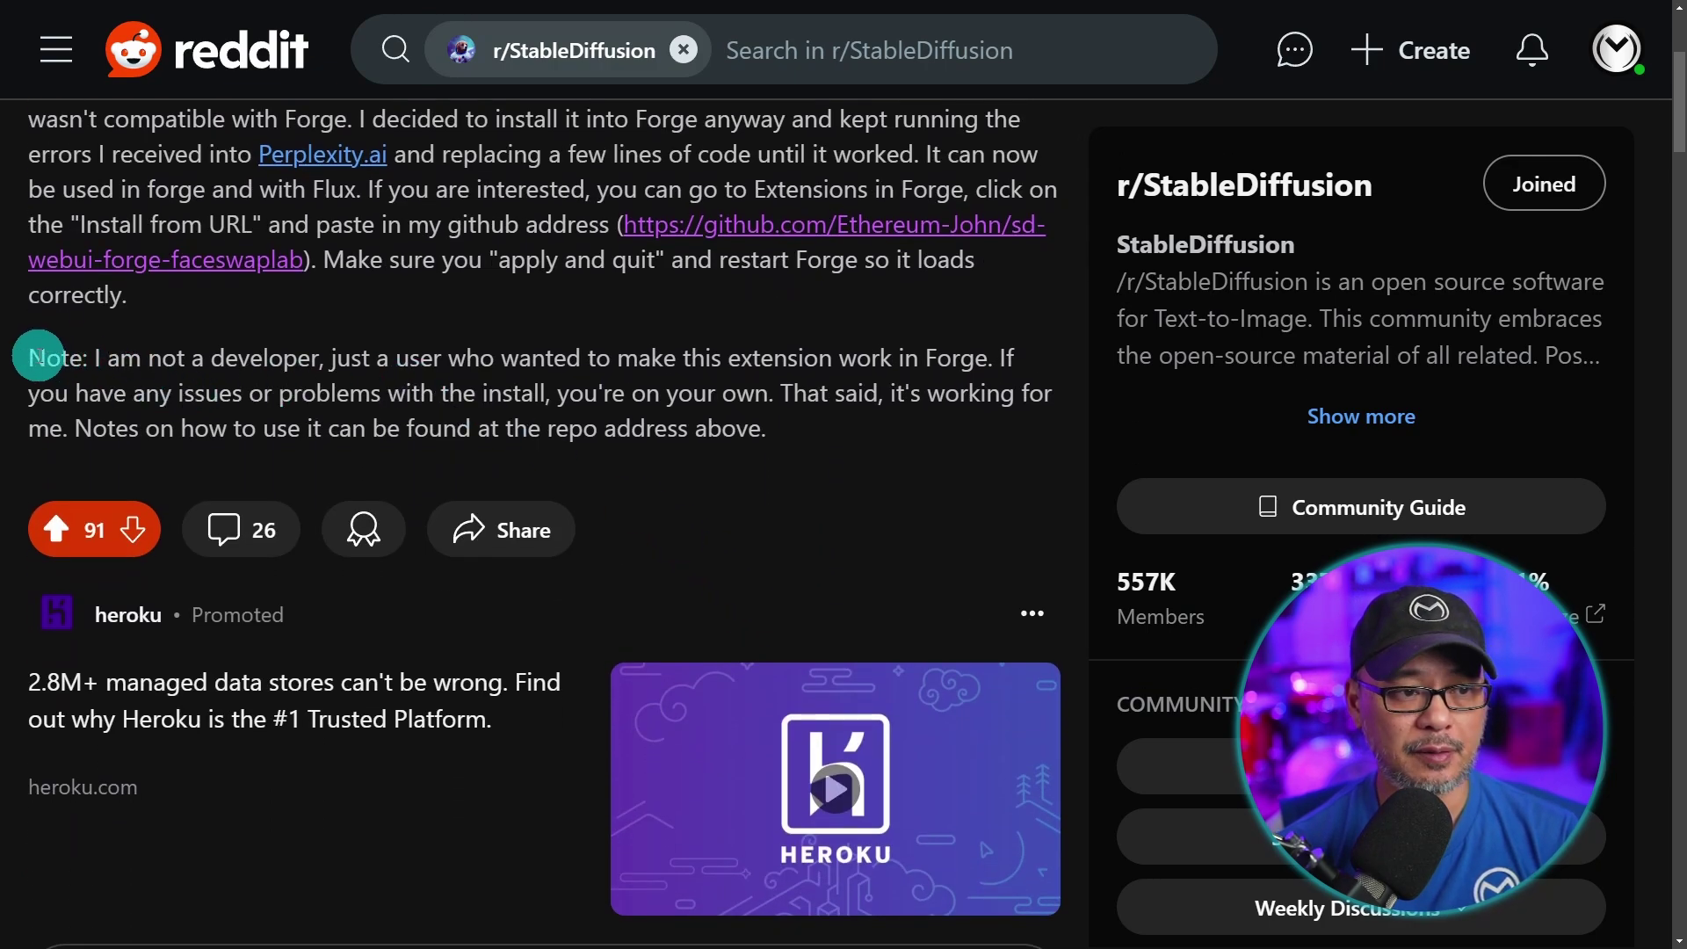
{"action": "left_click_drag", "start_coordinate": [37, 356], "coordinate": [833, 442]}
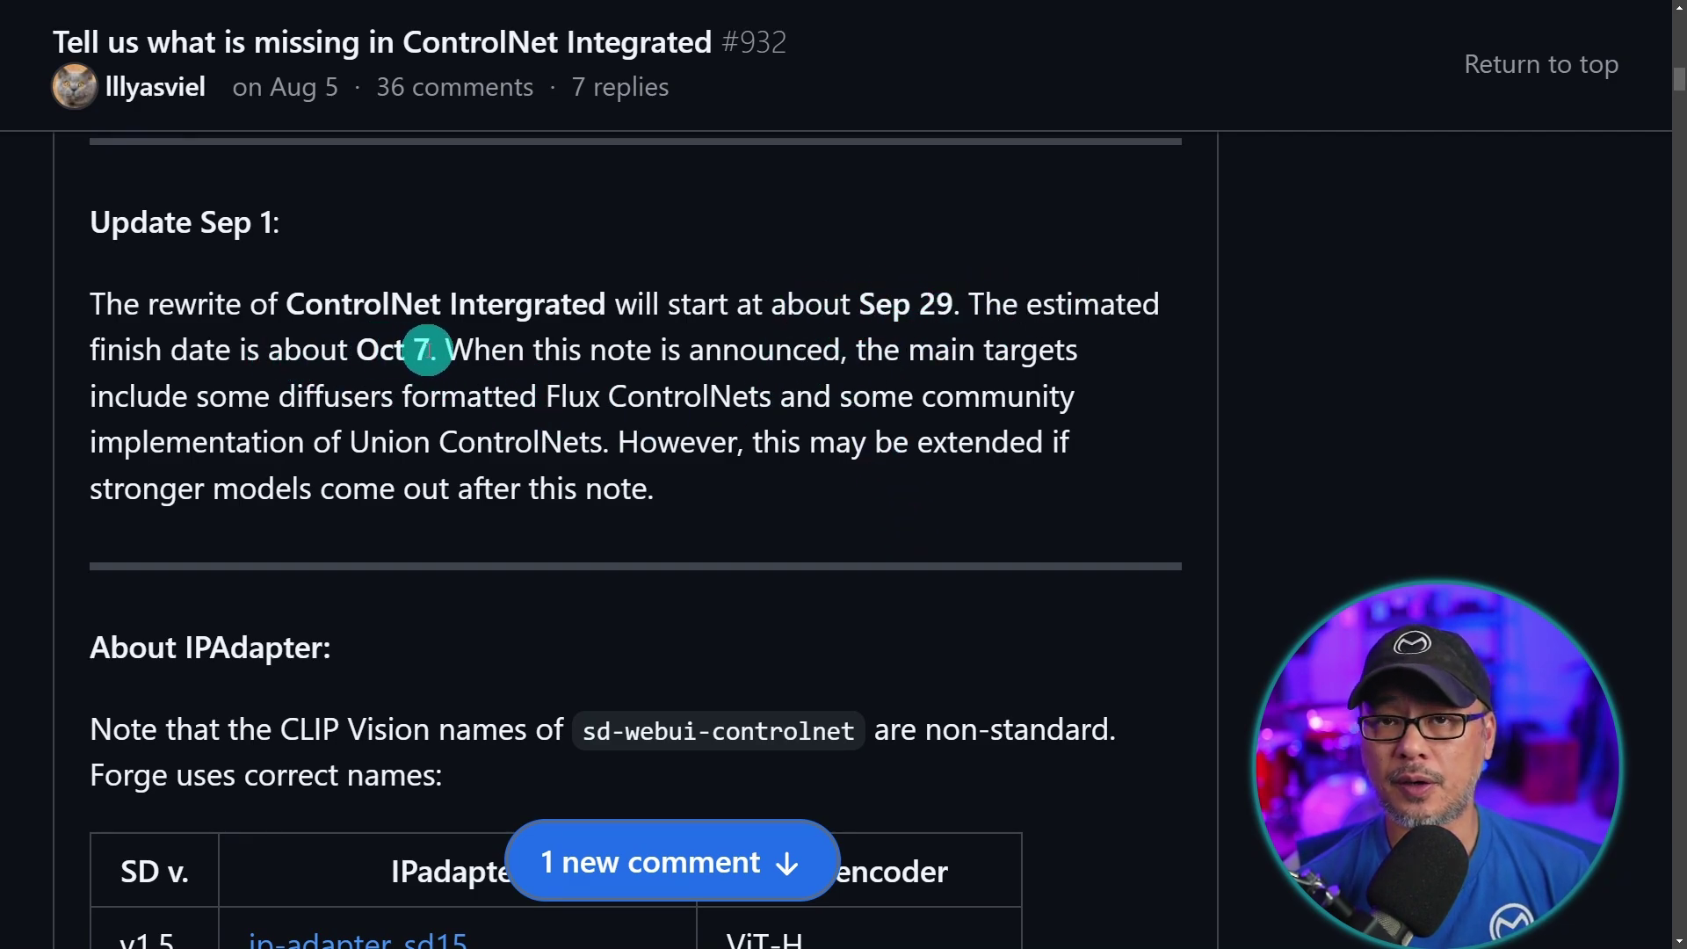
Step: Highlight the phrase 'Flux ControlNets' in the Update Sep 1 section of discussion #932
{"action": "left_click", "coordinate": [545, 396]}
{"action": "left_click_drag", "start_coordinate": [544, 395], "coordinate": [782, 397]}
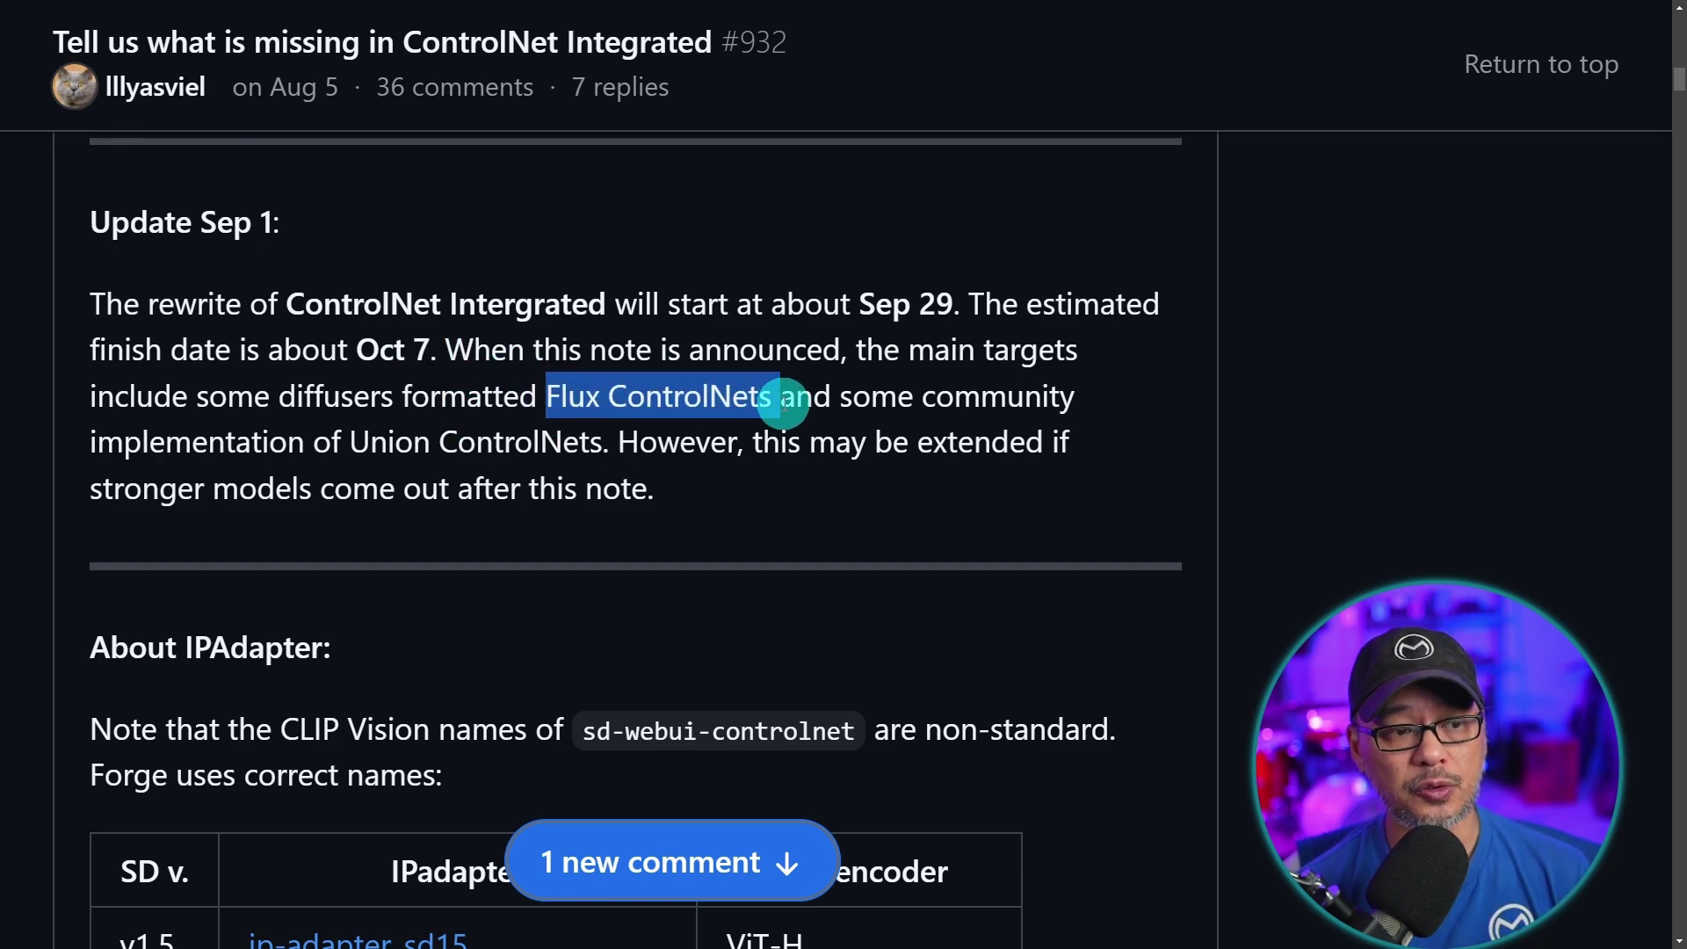